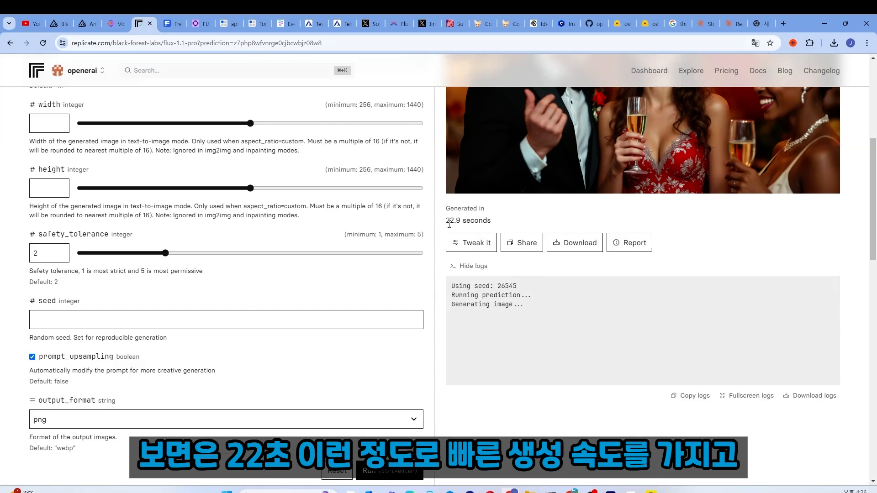
Step: Look over the FLUX1.1 [pro] playgrounds on Replicate and fal.ai, ending on the Together AI image playground
{"action": "scroll", "coordinate": [503, 274], "scroll_direction": "up", "scroll_amount": 4}
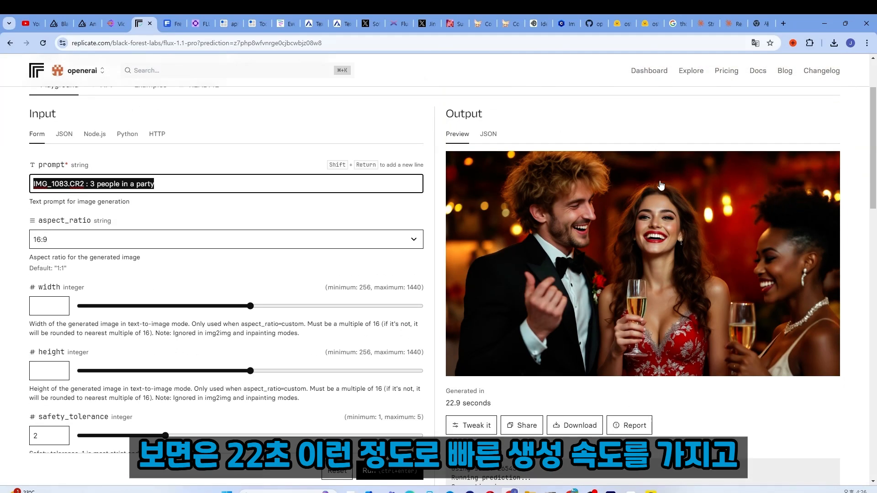
{"action": "scroll", "coordinate": [676, 169], "scroll_direction": "up", "scroll_amount": 2}
{"action": "left_click", "coordinate": [200, 23]}
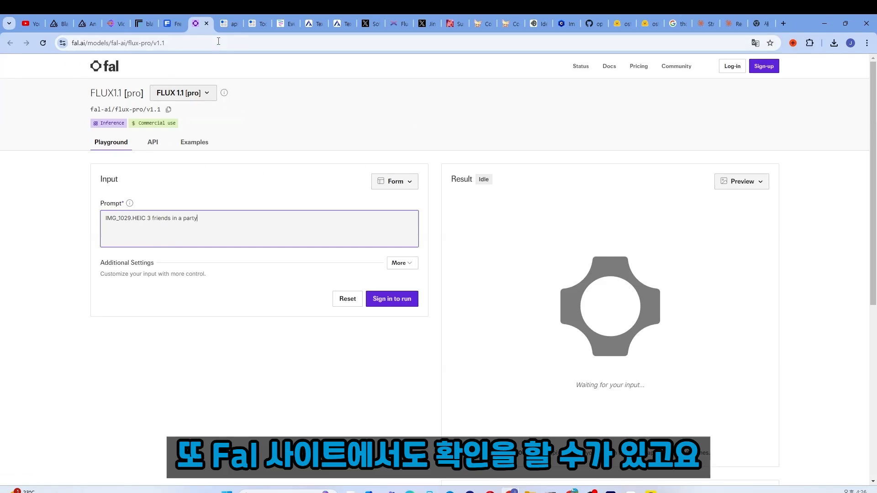
{"action": "left_click", "coordinate": [224, 24]}
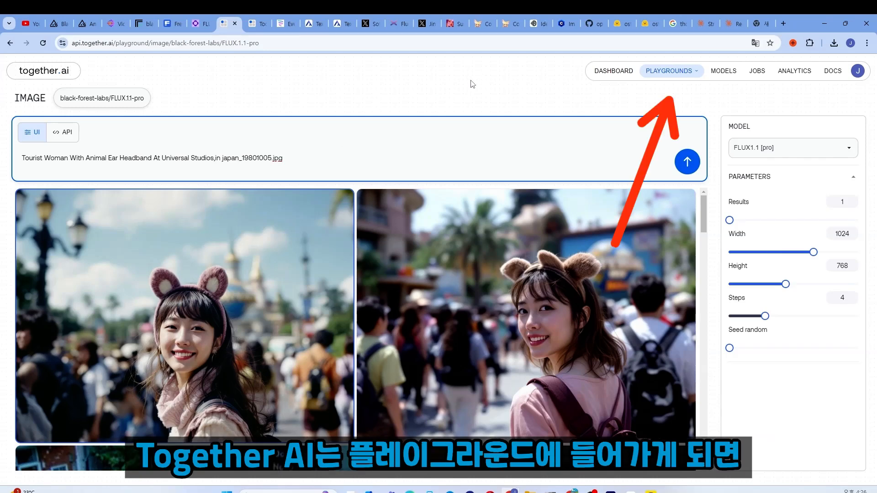
Step: Open Together AI's Language playground and view its list of available models
{"action": "left_click", "coordinate": [672, 73]}
{"action": "left_click", "coordinate": [675, 73]}
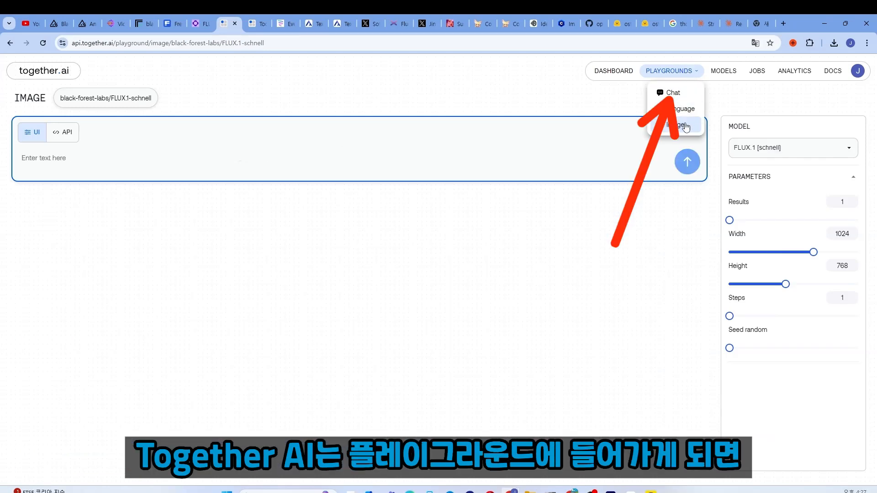
{"action": "left_click", "coordinate": [681, 108]}
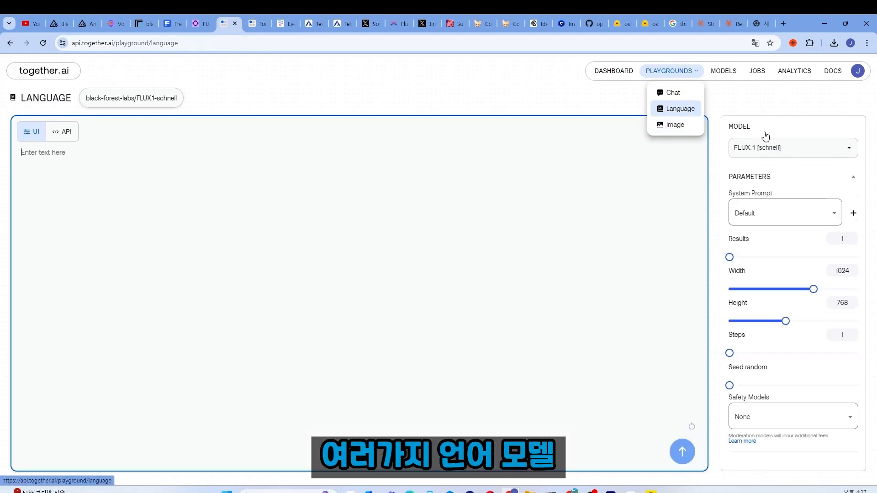
{"action": "left_click", "coordinate": [793, 149]}
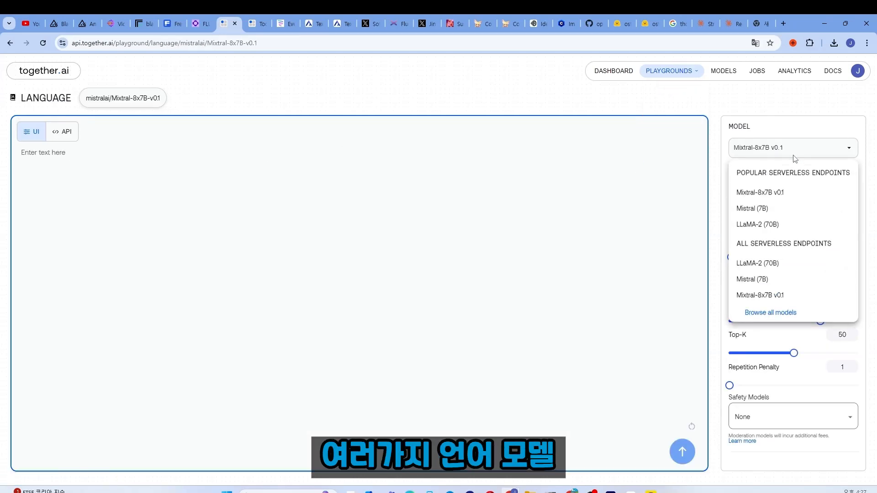
{"action": "left_click", "coordinate": [713, 130]}
Step: Return to the Image playground and select the FLUX1.1 [pro] model
{"action": "left_click", "coordinate": [685, 70]}
{"action": "left_click", "coordinate": [683, 129]}
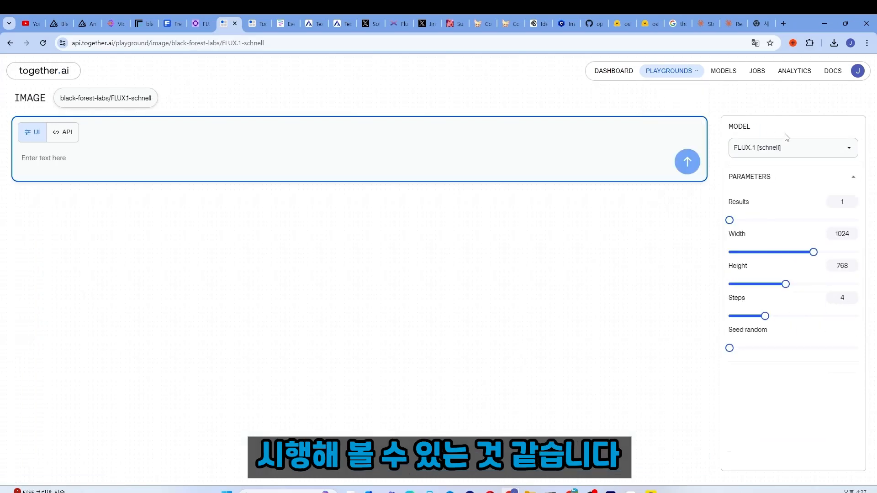
{"action": "left_click", "coordinate": [795, 152]}
{"action": "left_click", "coordinate": [715, 113]}
{"action": "left_click", "coordinate": [776, 147]}
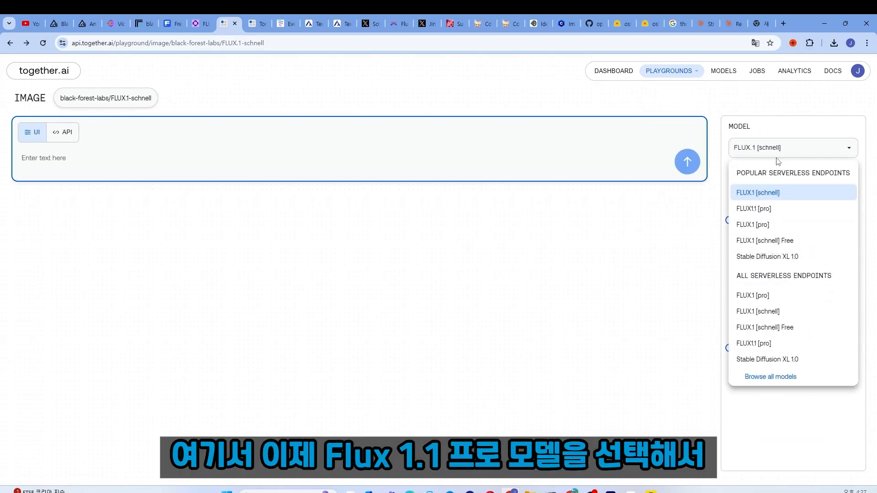
{"action": "left_click", "coordinate": [773, 208]}
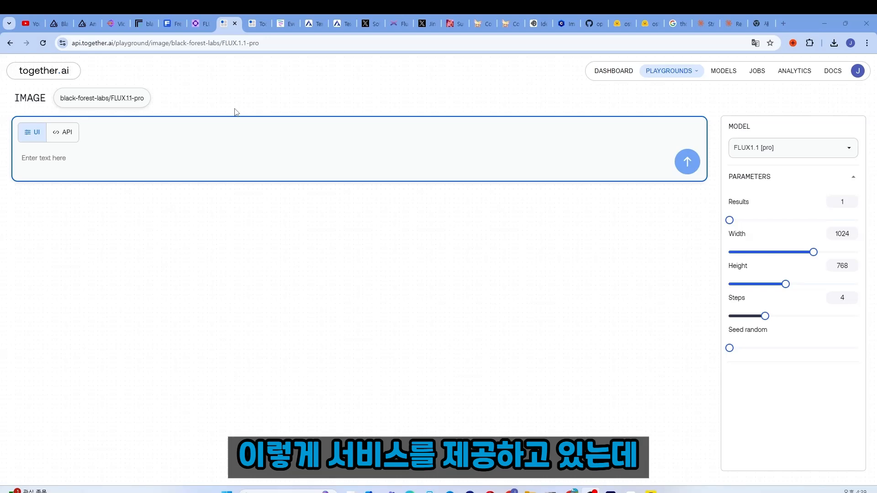
Step: Enter the prompt "photo of a woman giving a TED talk, behind her is a big sign with the text " This is not real""
{"action": "left_click", "coordinate": [68, 166]}
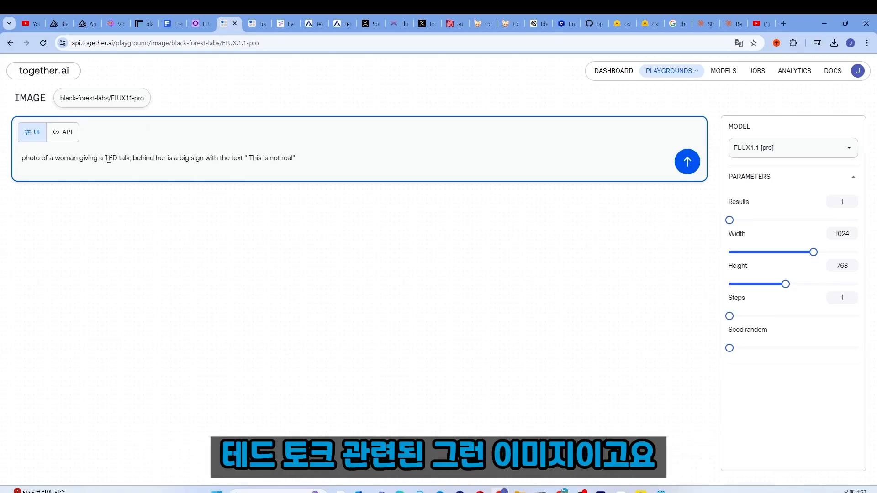
{"action": "left_click_drag", "start_coordinate": [106, 158], "coordinate": [130, 158]}
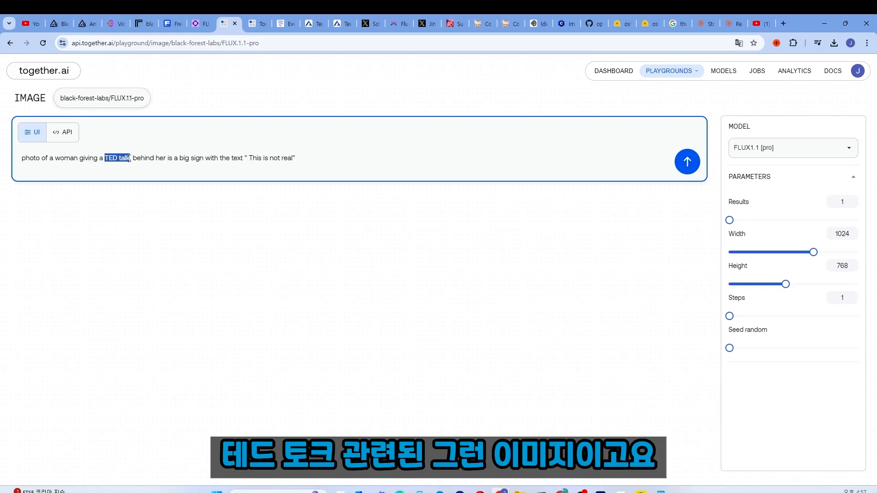
{"action": "left_click", "coordinate": [175, 159]}
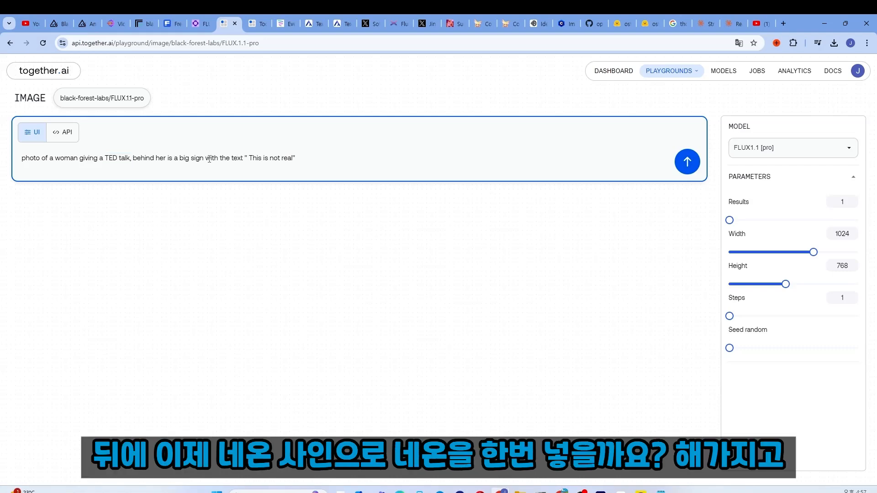
Step: Insert "neon" before "sign" in the TED talk prompt and generate the image
{"action": "left_click", "coordinate": [193, 160]}
{"action": "type", "text": "neon"}
{"action": "left_click_drag", "start_coordinate": [264, 159], "coordinate": [327, 158]}
{"action": "left_click", "coordinate": [336, 160]}
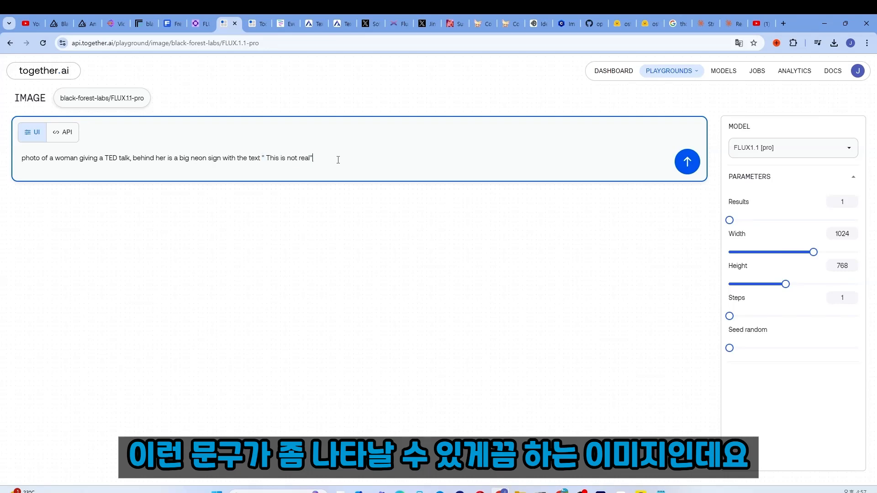
{"action": "left_click", "coordinate": [685, 163]}
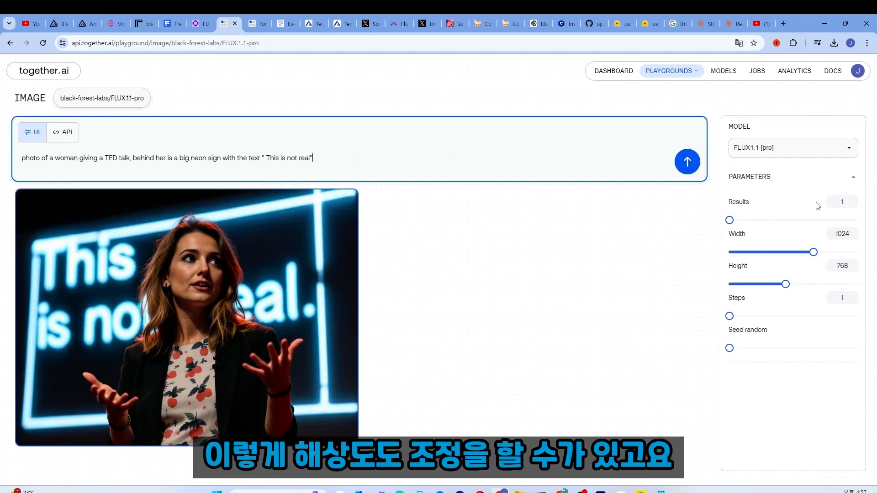
Step: Clear the TED talk prompt and download the generated image of the speaker
{"action": "mouse_move", "coordinate": [165, 264]}
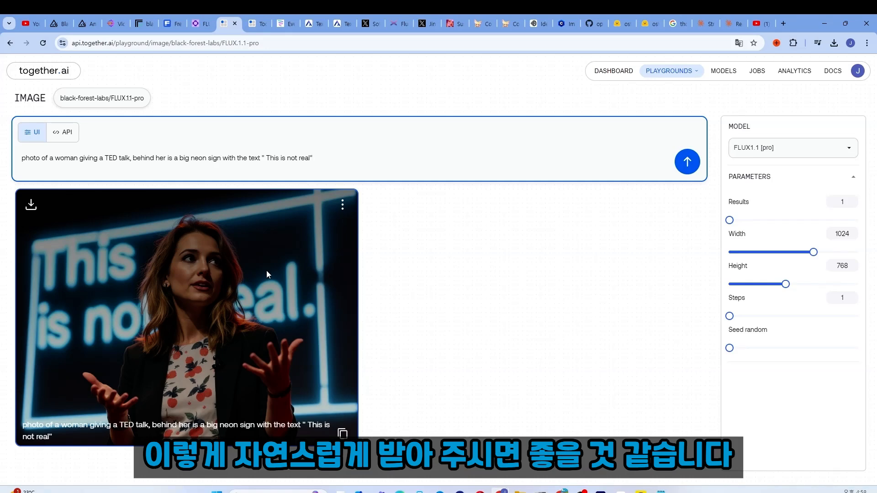
{"action": "left_click_drag", "start_coordinate": [312, 158], "coordinate": [22, 157]}
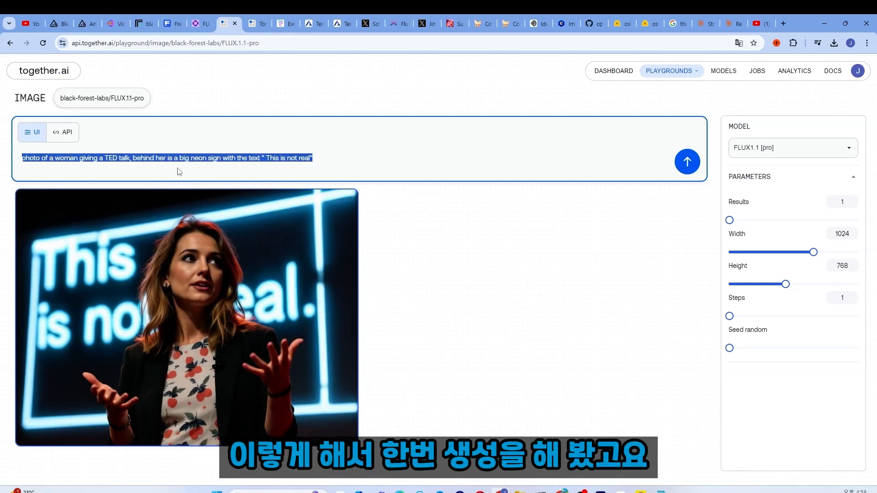
{"action": "key", "text": "BackSpace"}
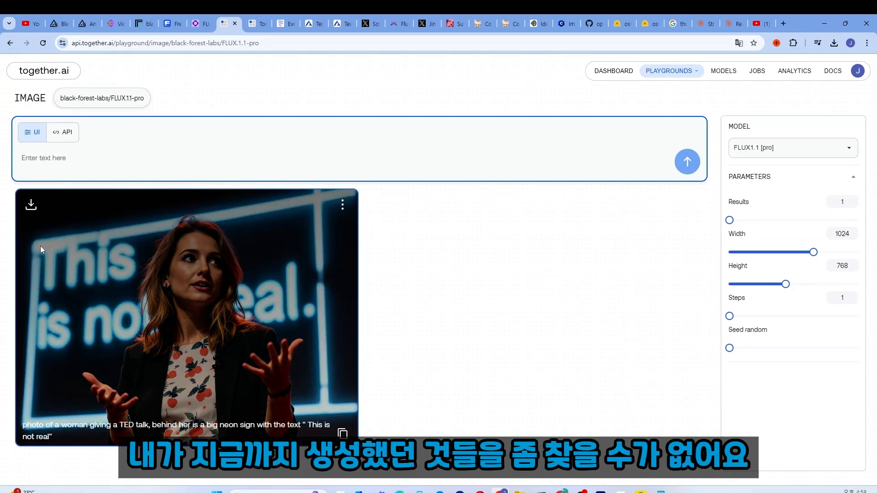
{"action": "left_click", "coordinate": [31, 204]}
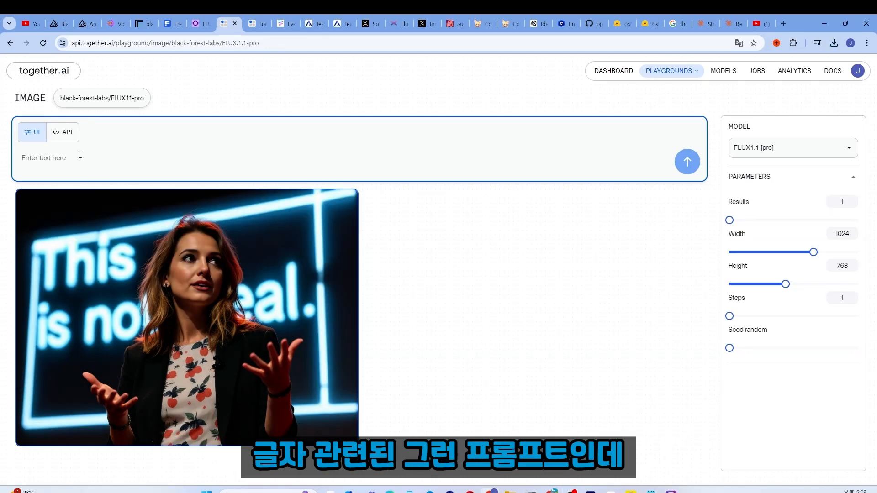
Step: Paste the prompt for colorful sand grains spelling "Life", with a sand description for each letter, and generate the image
{"action": "key", "text": "ctrl+v"}
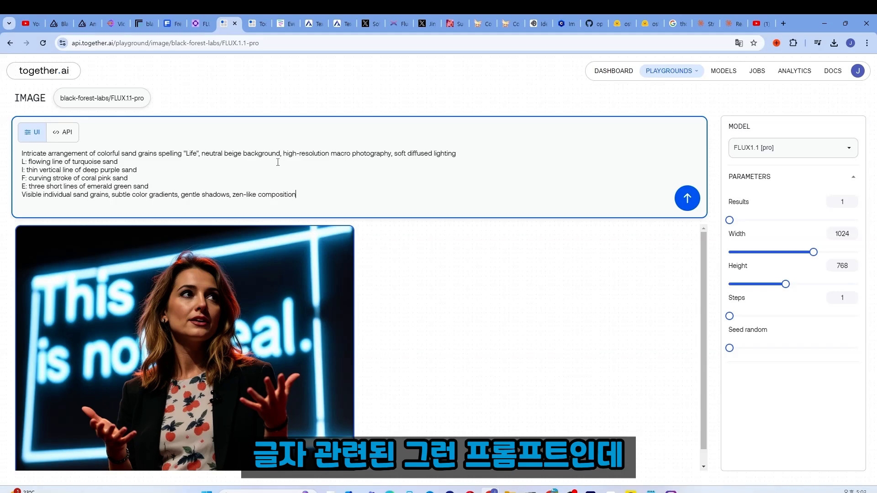
{"action": "double_click", "coordinate": [192, 153]}
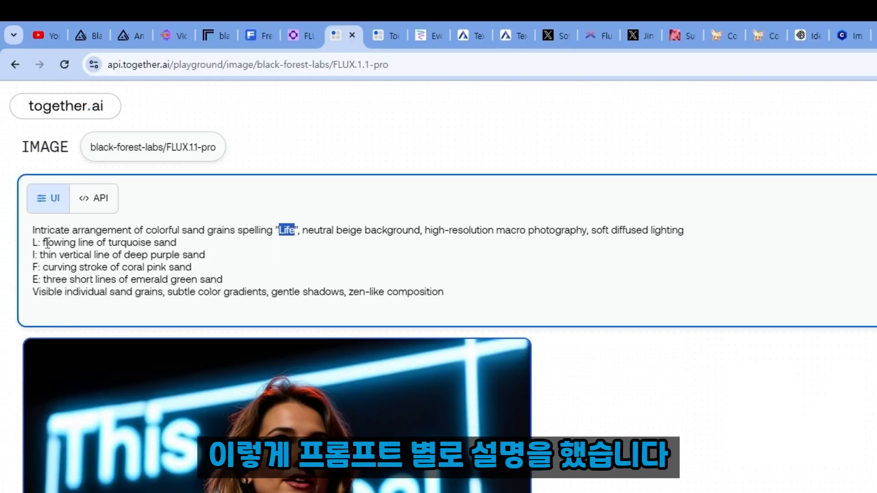
{"action": "left_click", "coordinate": [126, 153]}
{"action": "left_click", "coordinate": [193, 245]}
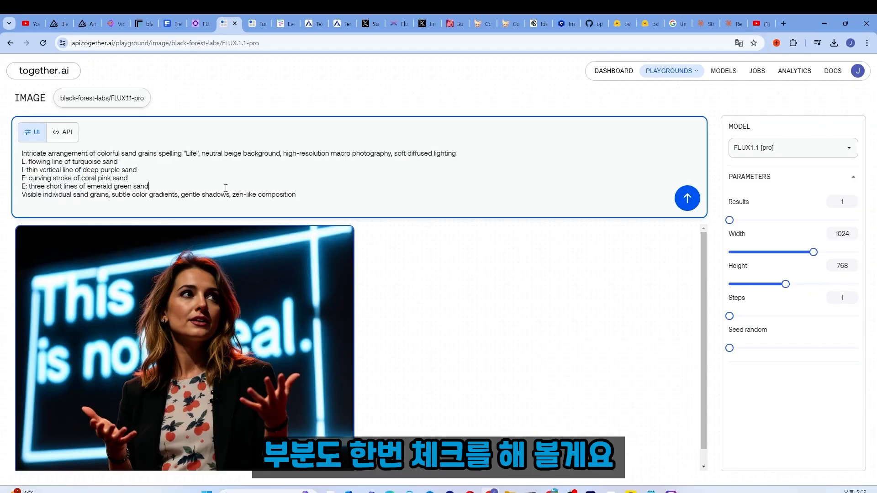
{"action": "left_click", "coordinate": [316, 194]}
{"action": "left_click", "coordinate": [688, 198]}
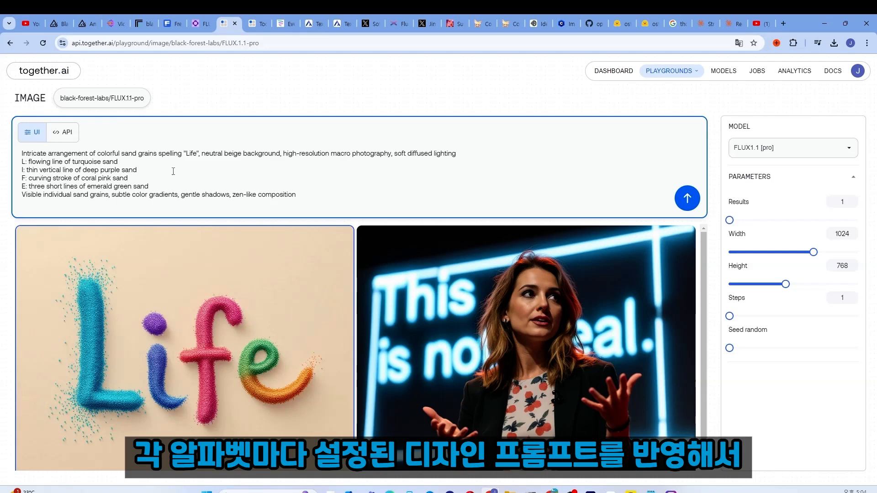
Step: Replace the "Life" prompt with "A woman is doing a yoga pose at home with a blue cat on the right side"
{"action": "mouse_move", "coordinate": [101, 253]}
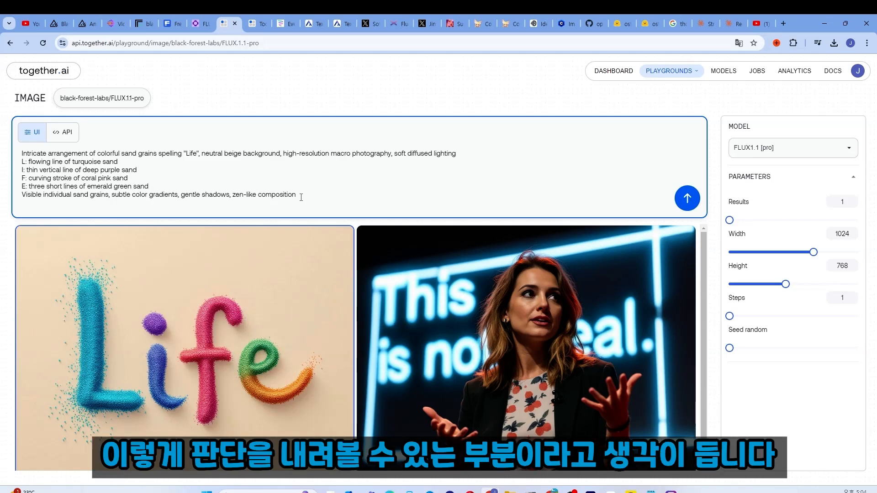
{"action": "left_click_drag", "start_coordinate": [303, 196], "coordinate": [2, 159]}
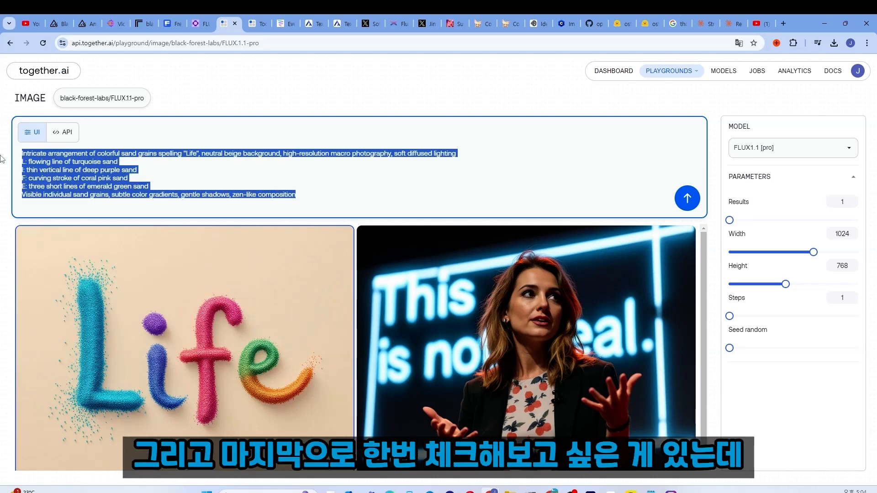
{"action": "key", "text": "BackSpace"}
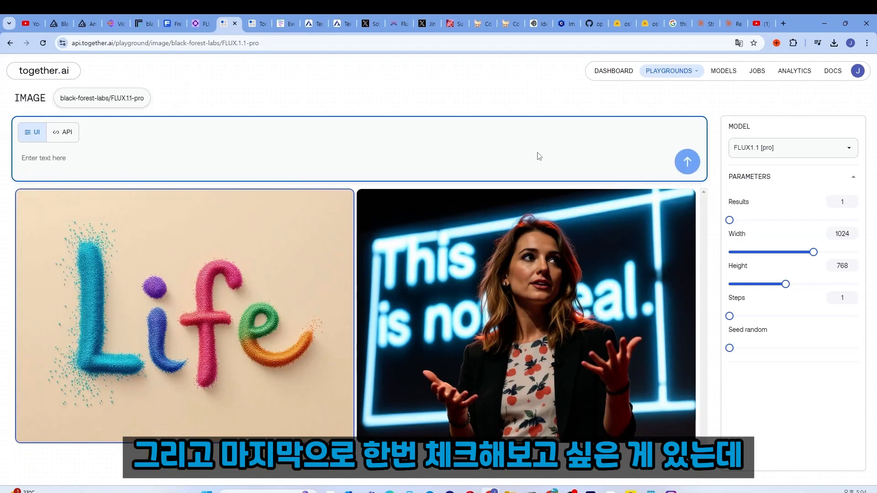
{"action": "key", "text": "ctrl+v"}
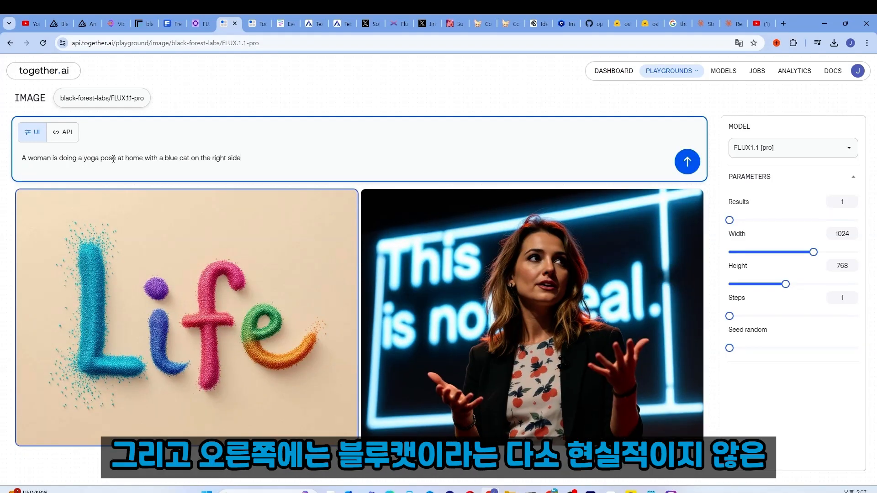
{"action": "left_click_drag", "start_coordinate": [164, 159], "coordinate": [188, 161]}
{"action": "left_click", "coordinate": [166, 161]}
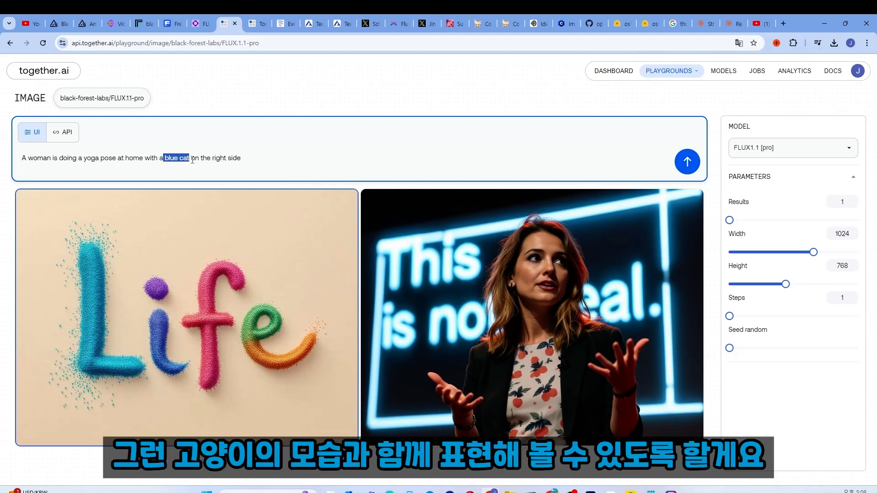
{"action": "left_click", "coordinate": [251, 158]}
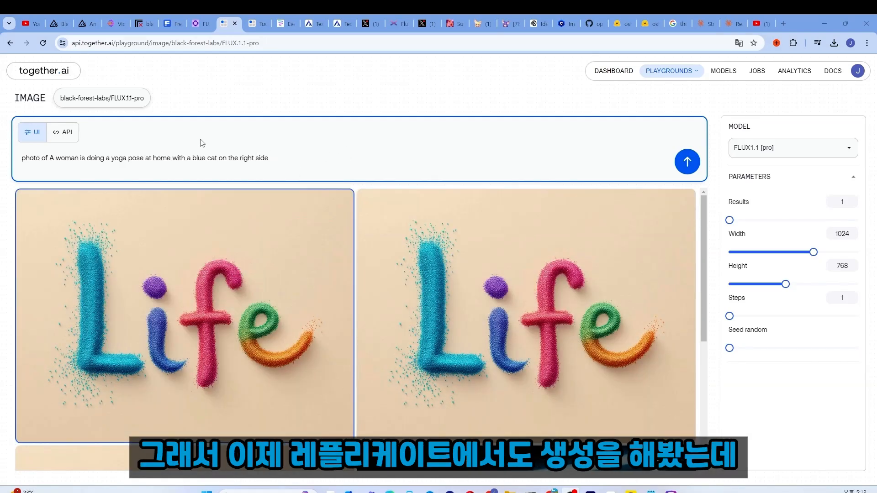
Step: Compare the yoga prompt's outcomes on Replicate and in Grok on X, and return to the Together AI page
{"action": "left_click", "coordinate": [140, 25]}
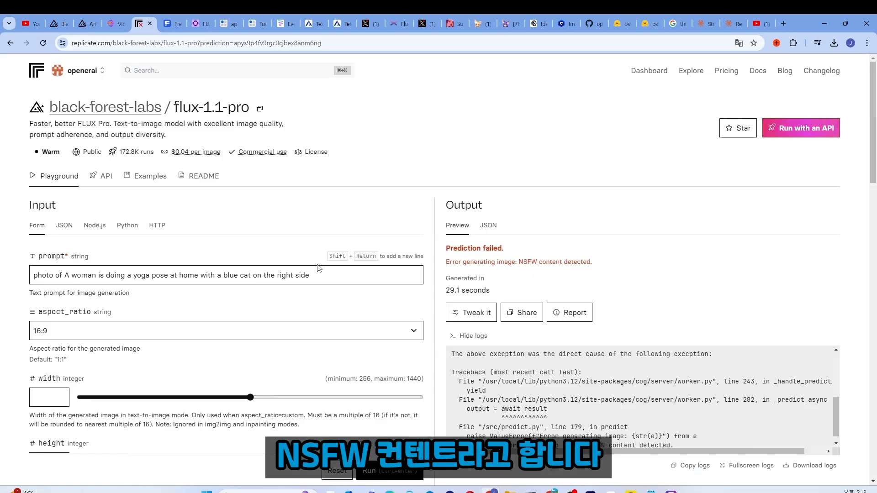
{"action": "left_click_drag", "start_coordinate": [322, 275], "coordinate": [47, 274]}
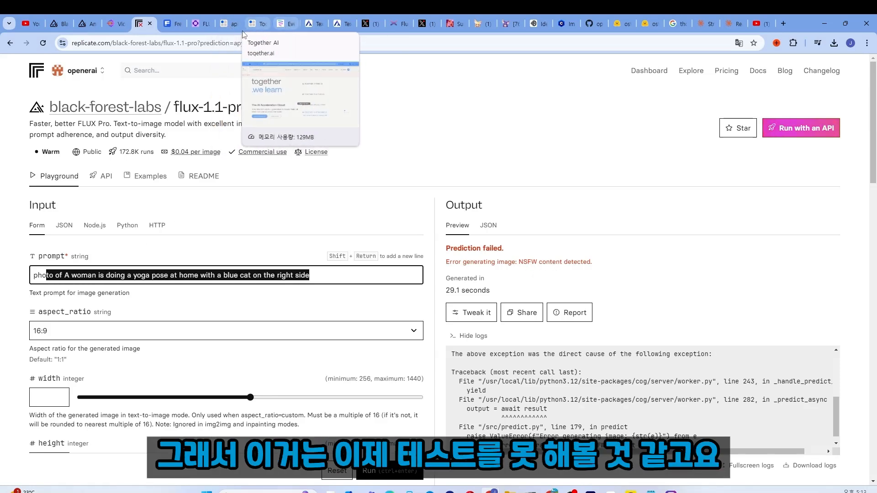
{"action": "left_click", "coordinate": [422, 24]}
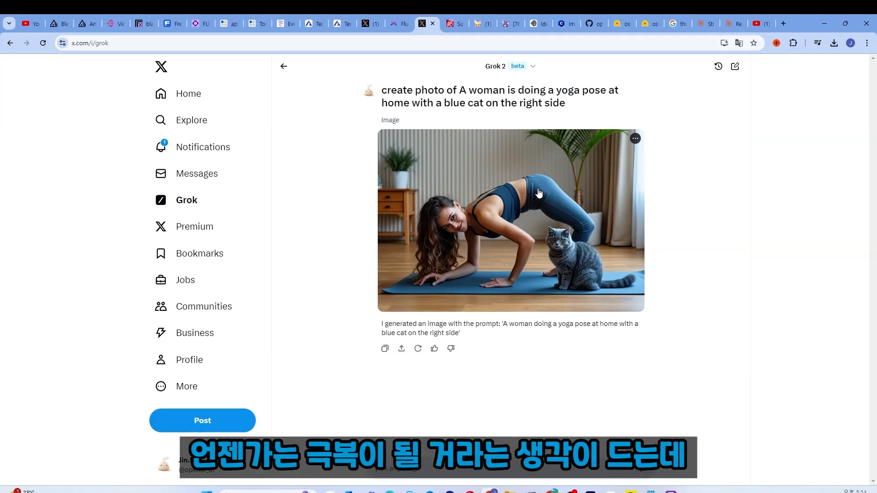
{"action": "left_click", "coordinate": [146, 23]}
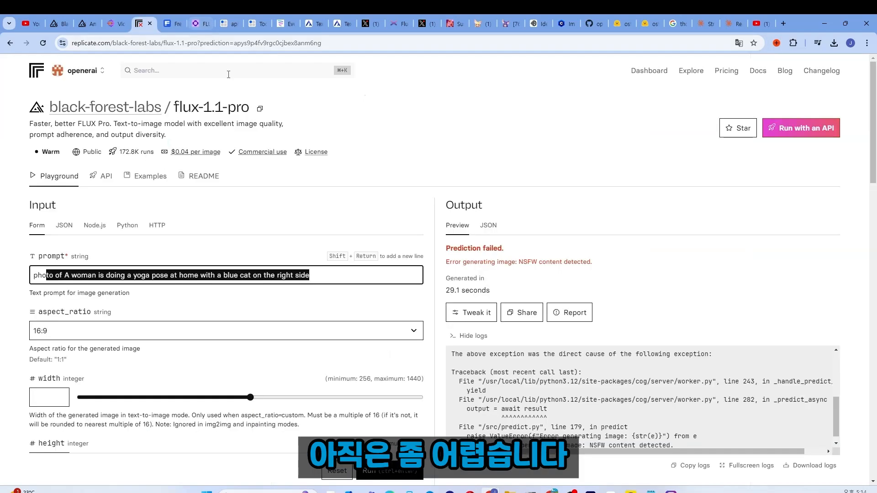
{"action": "left_click", "coordinate": [224, 23]}
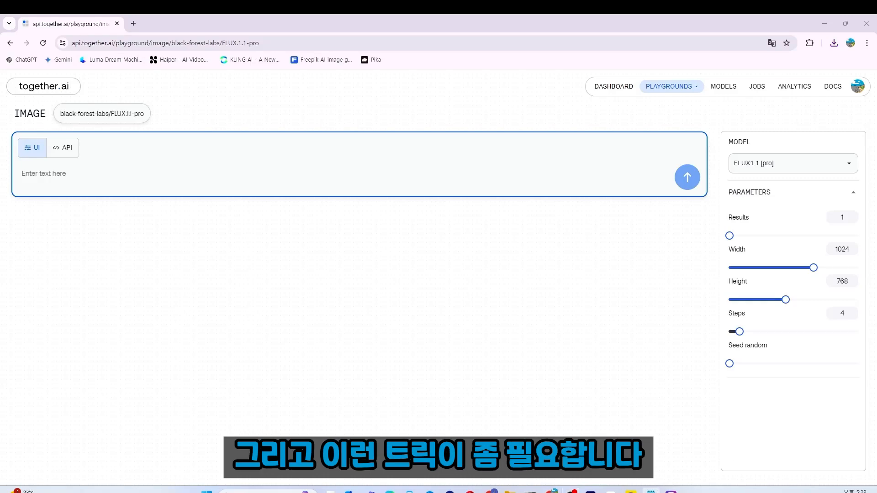
Step: Enter the camera-style file name "IMG_1082.CR2" as the image prompt
{"action": "left_click", "coordinate": [77, 173]}
{"action": "type", "text": "IMG_1082.CR2"}
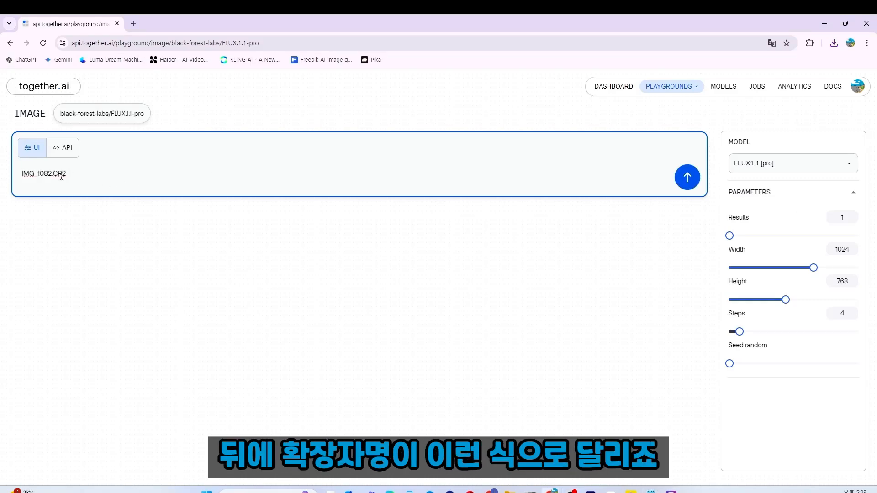
{"action": "left_click_drag", "start_coordinate": [53, 174], "coordinate": [62, 175]}
{"action": "left_click", "coordinate": [71, 171]}
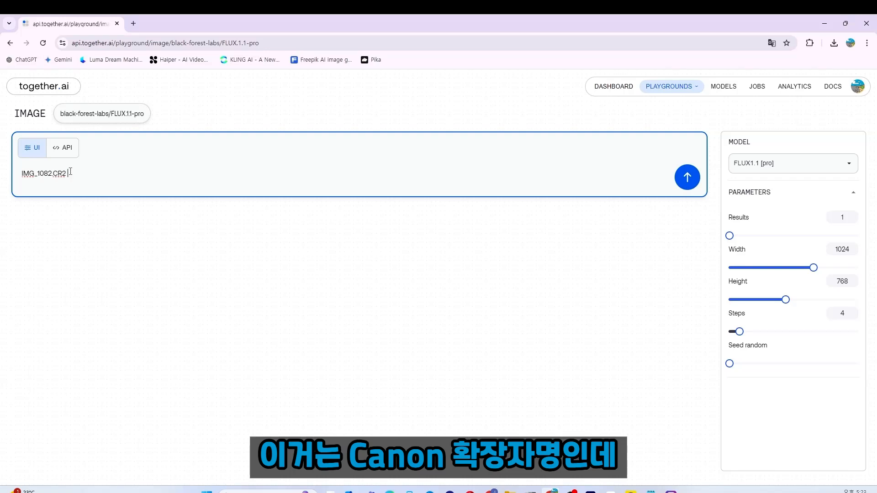
Step: Replace the CR2 extension in the prompt with "jpg"
{"action": "key", "text": "BackSpace"}
{"action": "key", "text": "BackSpace"}
{"action": "key", "text": "BackSpace"}
{"action": "type", "text": "jpg"}
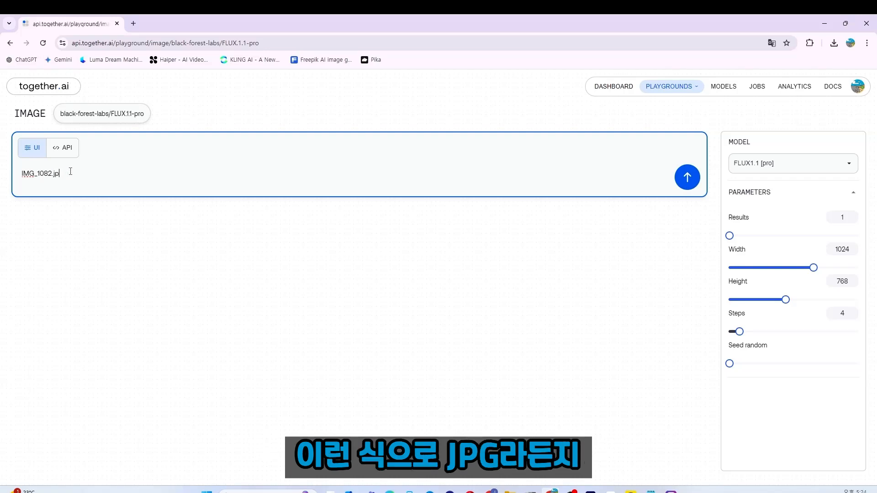
Step: Set the prompt's file extension to "HEIC" and its number to 1052
{"action": "key", "text": "BackSpace"}
{"action": "key", "text": "BackSpace"}
{"action": "key", "text": "BackSpace"}
{"action": "type", "text": "HEIC"}
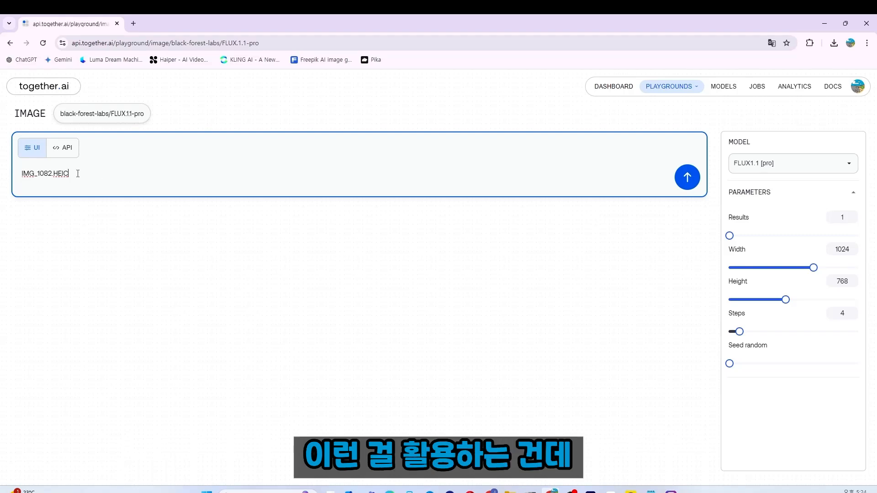
{"action": "left_click_drag", "start_coordinate": [53, 174], "coordinate": [44, 174]}
{"action": "type", "text": "52"}
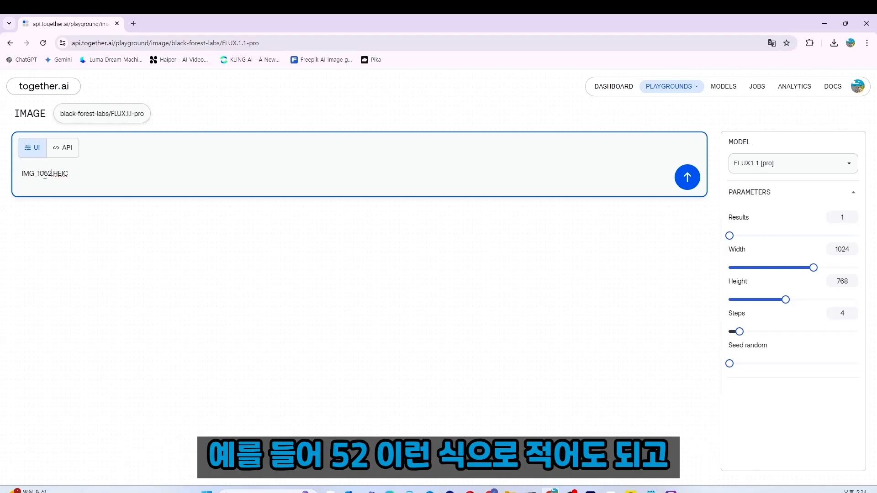
Step: Append "running dog" after the file name "IMG_1052.HEIC" and generate the image
{"action": "key", "text": "End"}
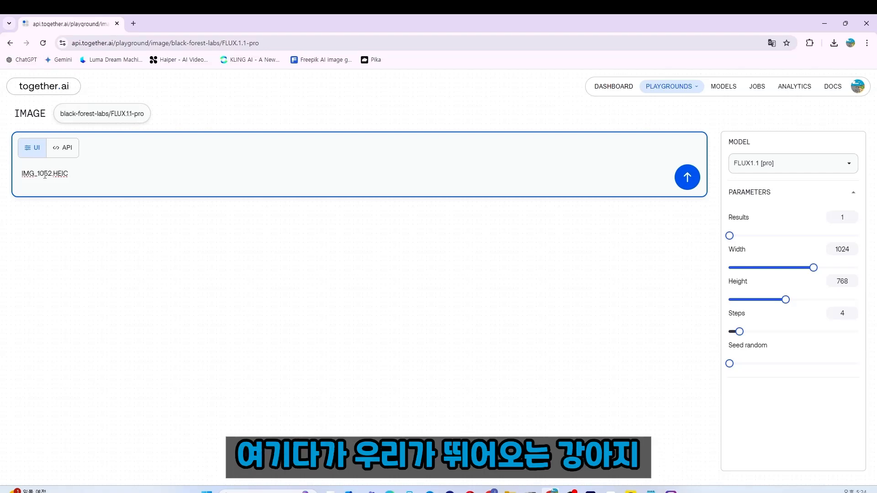
{"action": "type", "text": "r"}
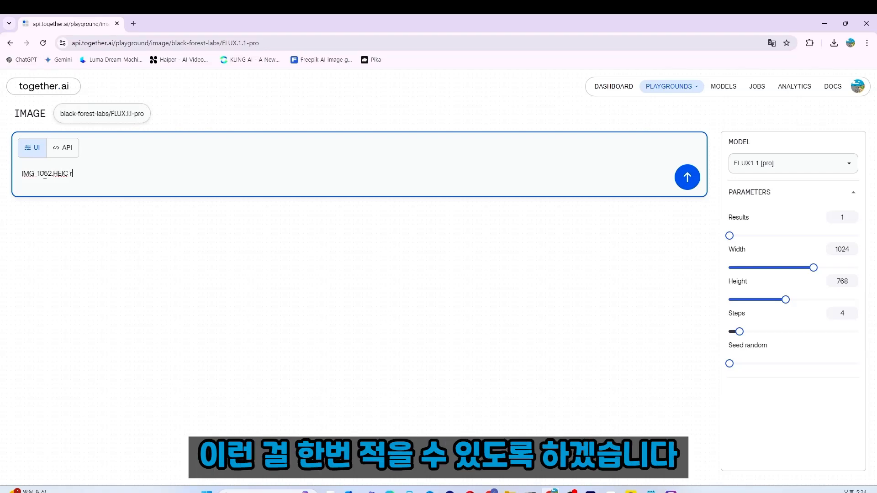
{"action": "type", "text": "unning dog"}
{"action": "left_click", "coordinate": [688, 178]}
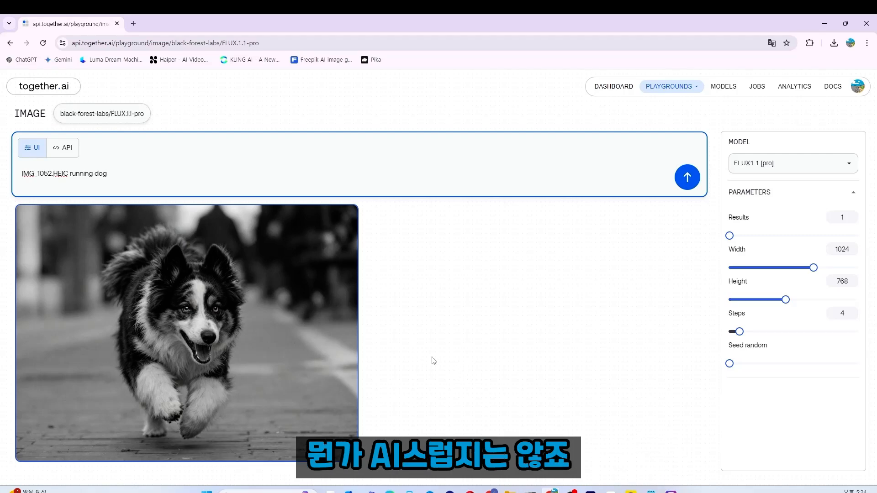
Step: Download the running dog image and reduce the prompt to "IMG_1052.jpg"
{"action": "left_click", "coordinate": [31, 219]}
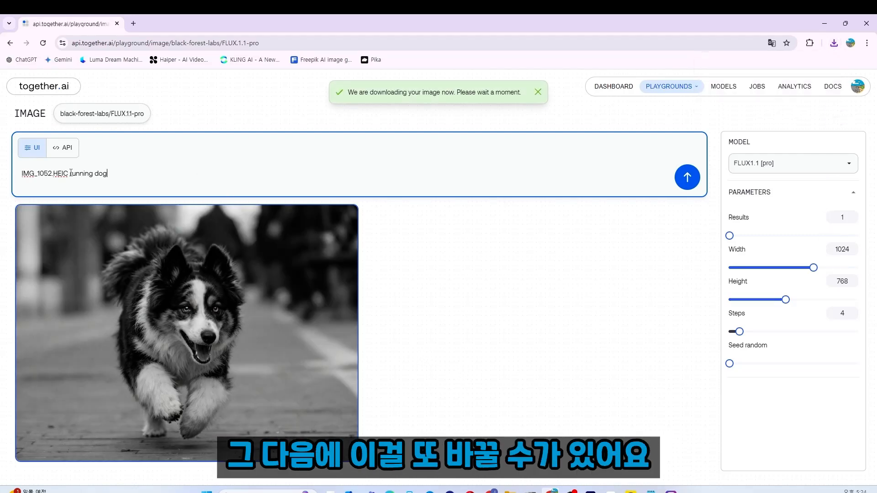
{"action": "left_click_drag", "start_coordinate": [71, 172], "coordinate": [163, 182]}
{"action": "key", "text": "BackSpace"}
{"action": "key", "text": "BackSpace"}
{"action": "key", "text": "BackSpace"}
{"action": "key", "text": "BackSpace"}
{"action": "key", "text": "BackSpace"}
{"action": "key", "text": "BackSpace"}
{"action": "key", "text": "BackSpace"}
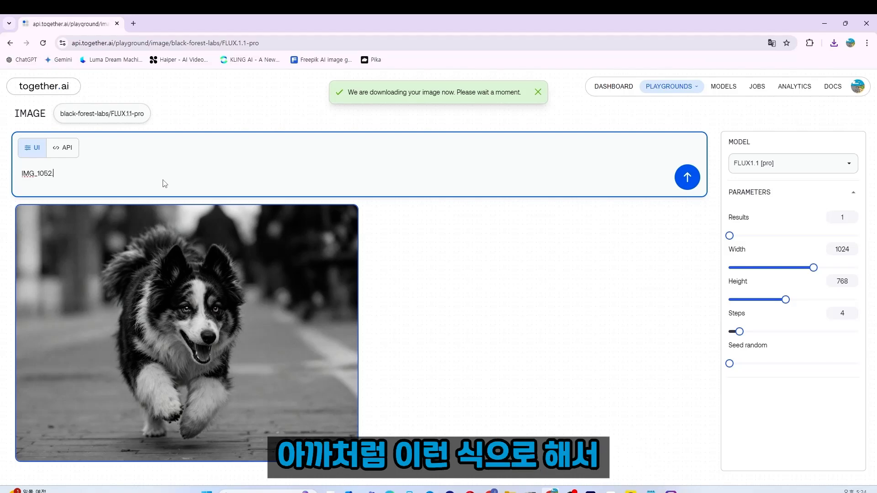
{"action": "type", "text": ".jpg"}
Step: Insert the prefix "park_" in front of the file name in the prompt
{"action": "key", "text": "Left"}
{"action": "key", "text": "Left"}
{"action": "key", "text": "Left"}
{"action": "key", "text": "Left"}
{"action": "key", "text": "Left"}
{"action": "key", "text": "Left"}
{"action": "key", "text": "Left"}
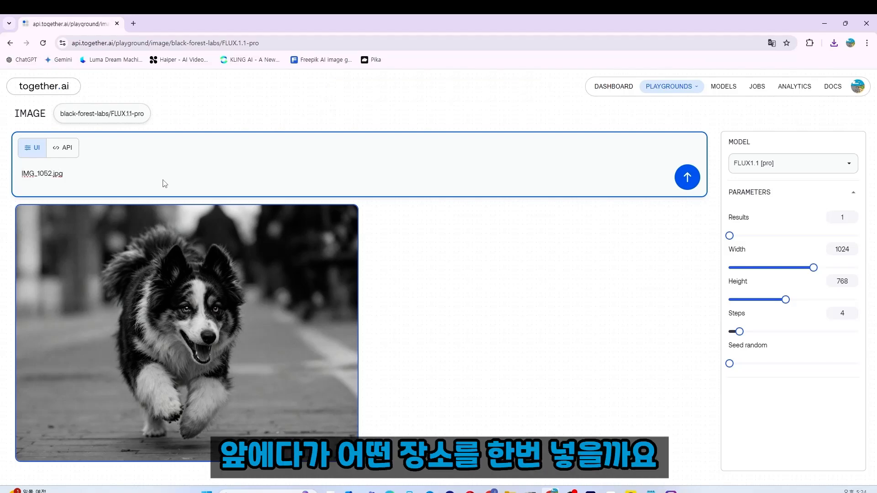
{"action": "type", "text": "park"}
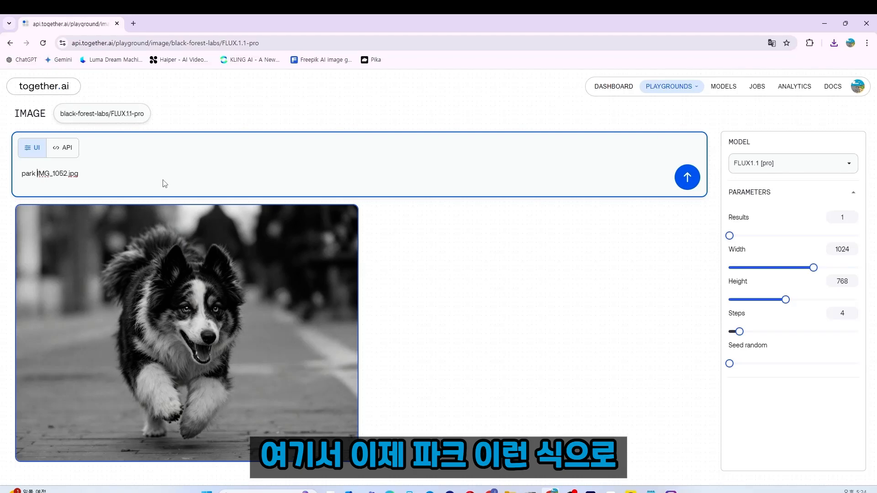
{"action": "key", "text": "BackSpace"}
{"action": "type", "text": "_"}
Step: Replace "IMG_1052" with the date 20221005 so the prompt reads "park_20221005.jpg", and generate the image
{"action": "key", "text": "shift+Right"}
{"action": "key", "text": "shift+Right"}
{"action": "key", "text": "shift+Right"}
{"action": "key", "text": "shift+Right"}
{"action": "key", "text": "shift+Right"}
{"action": "key", "text": "shift+Right"}
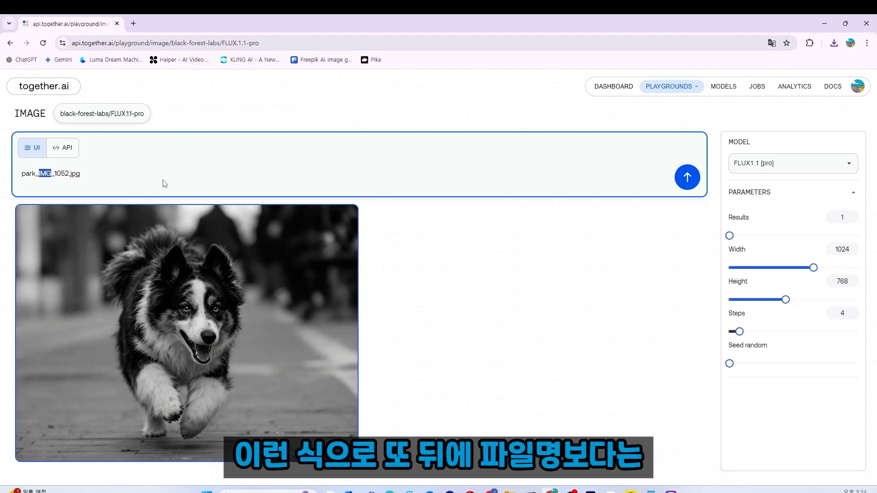
{"action": "key", "text": "shift+Right"}
{"action": "key", "text": "shift+Right"}
{"action": "key", "text": "BackSpace"}
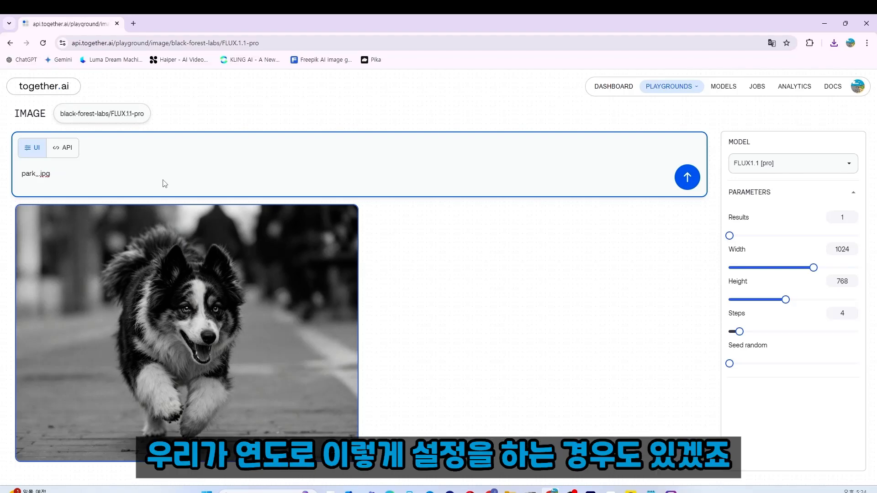
{"action": "type", "text": "20221005"}
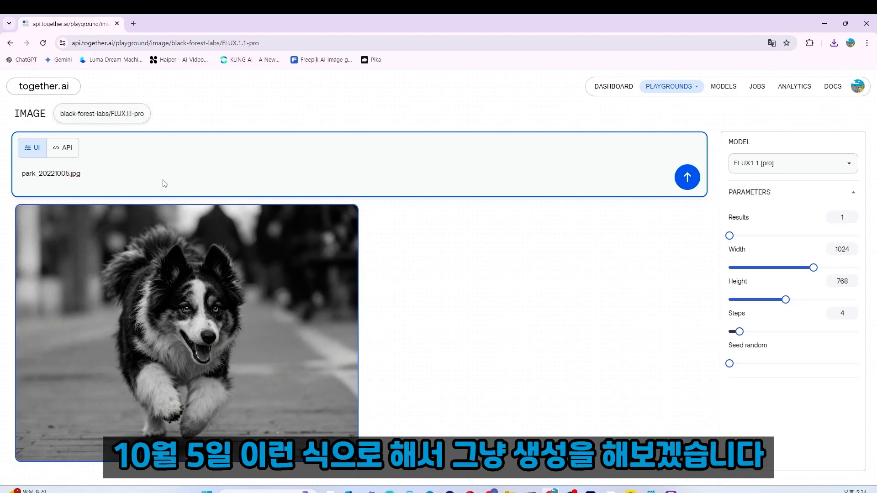
{"action": "key", "text": "Return"}
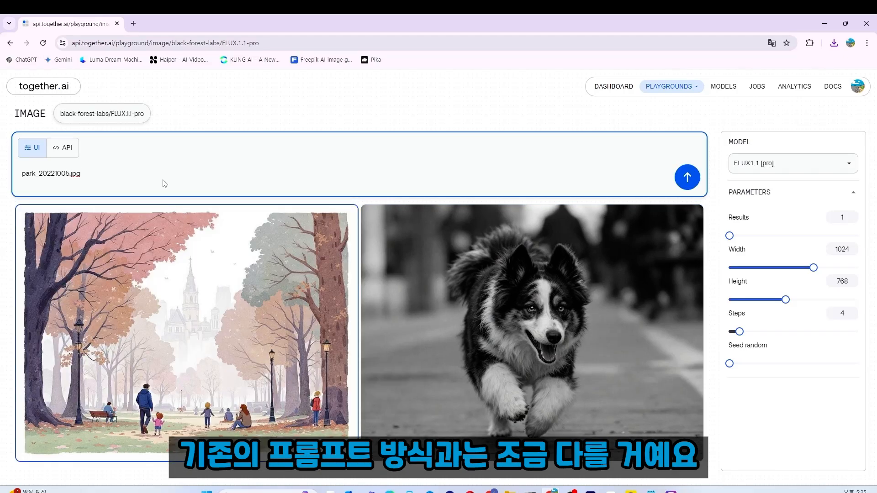
Step: Download the park illustration and generate another image with "photo of" added before "park_20221005.jpg"
{"action": "mouse_move", "coordinate": [289, 296]}
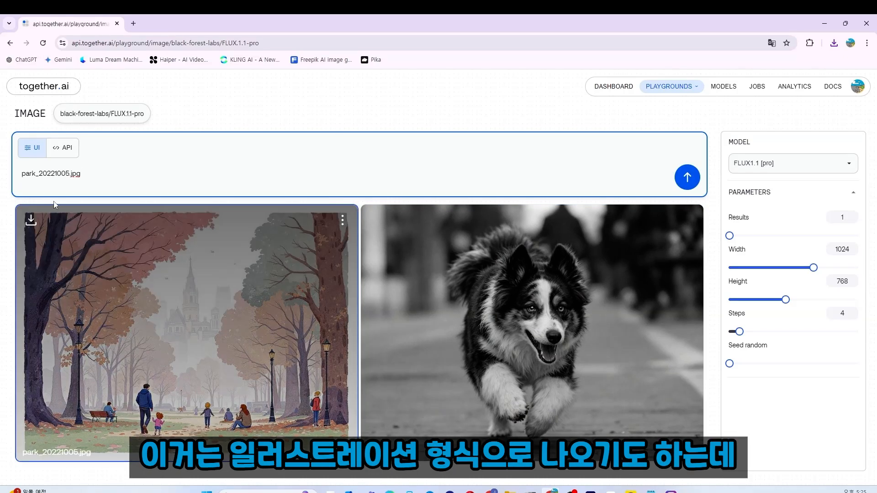
{"action": "left_click", "coordinate": [31, 220]}
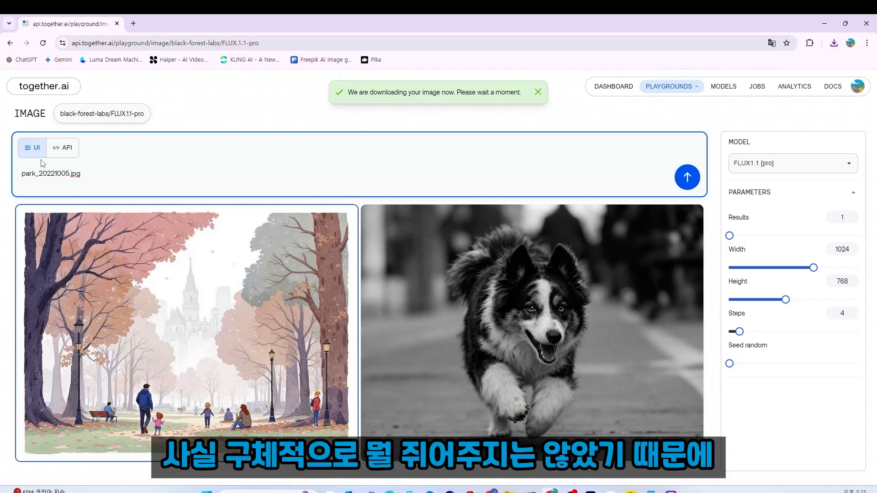
{"action": "type", "text": "photo of"}
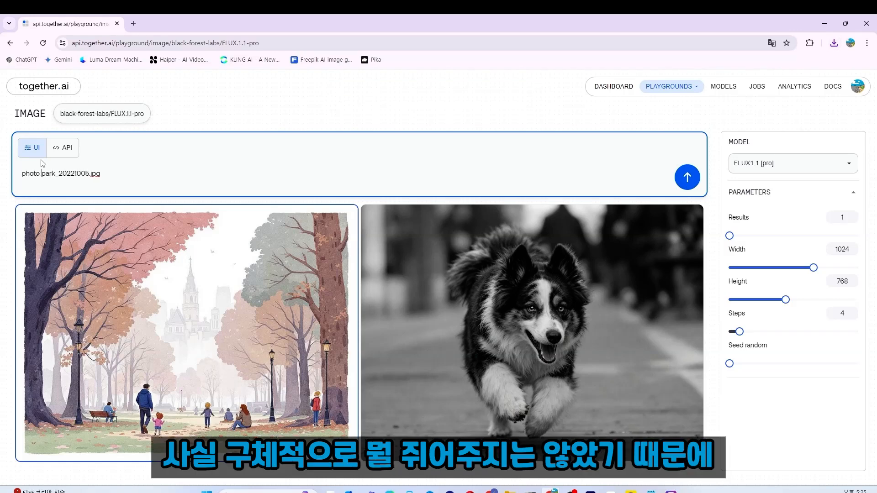
{"action": "key", "text": "Return"}
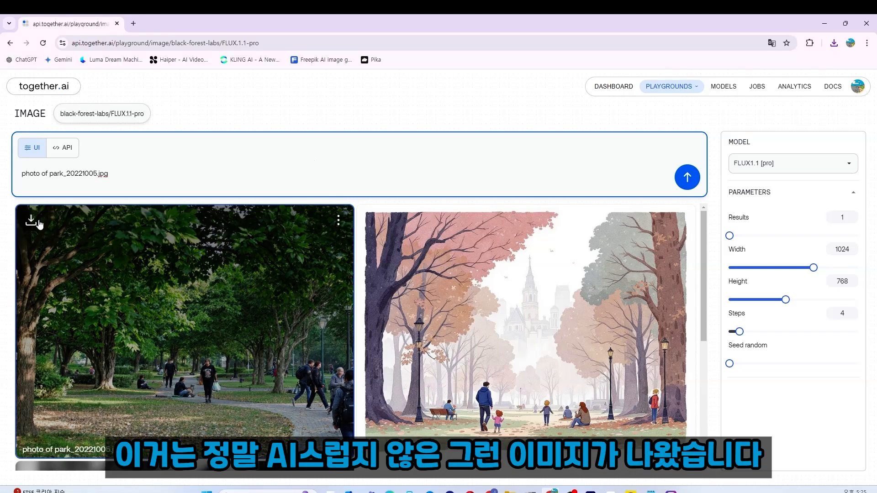
Step: Download the park photo and generate a new version with the extension in the prompt changed to "cctv"
{"action": "left_click", "coordinate": [38, 223]}
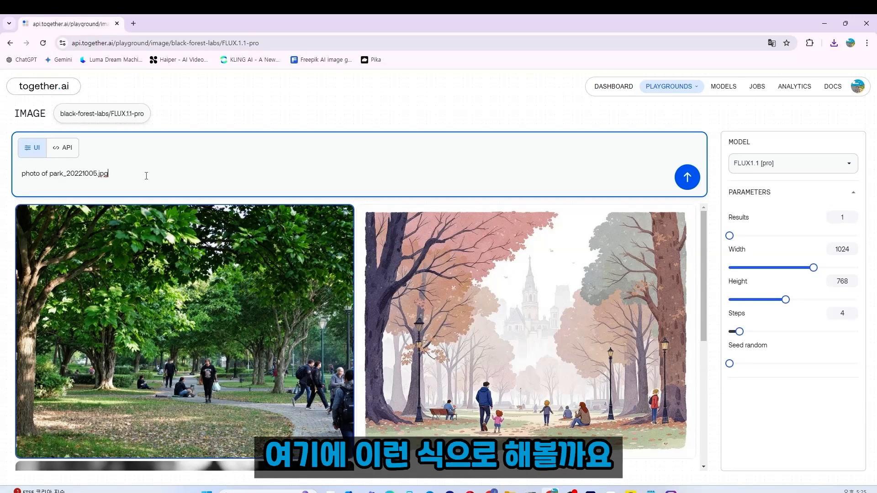
{"action": "key", "text": "BackSpace"}
{"action": "key", "text": "BackSpace"}
{"action": "key", "text": "BackSpace"}
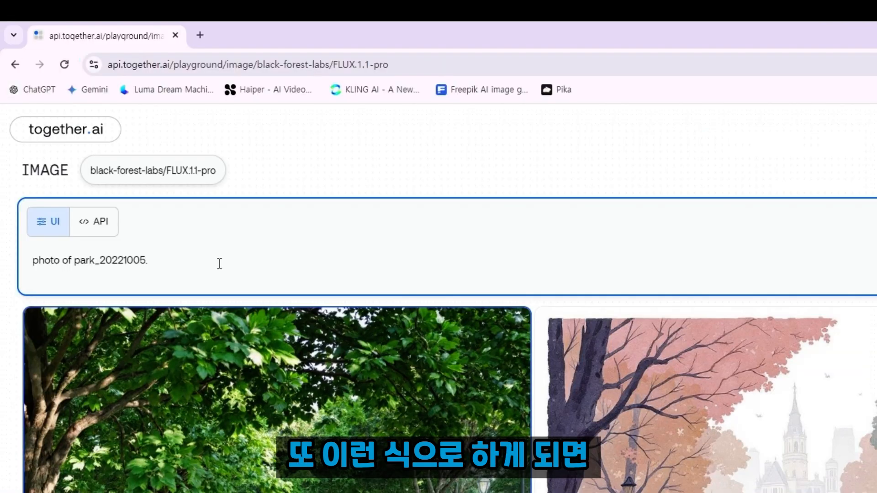
{"action": "type", "text": "cctv"}
{"action": "key", "text": "Return"}
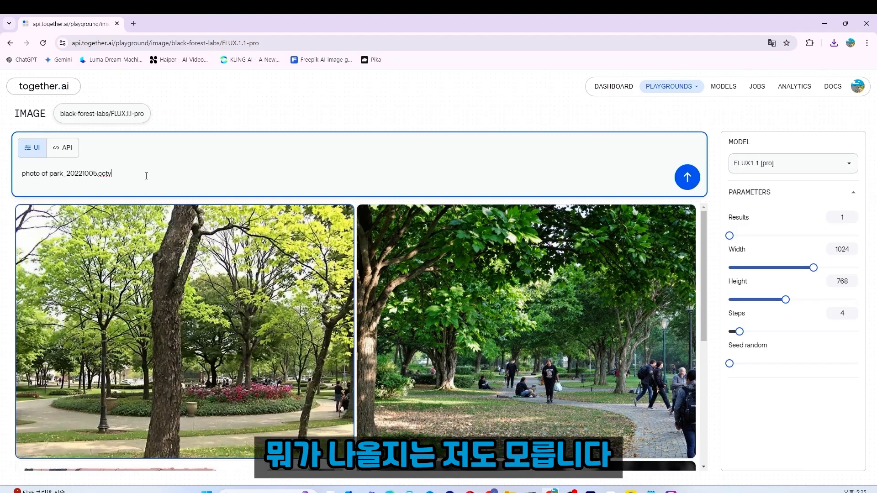
Step: Download the image made from the cctv prompt and change the prompt's extension to "jpg"
{"action": "mouse_move", "coordinate": [172, 241]}
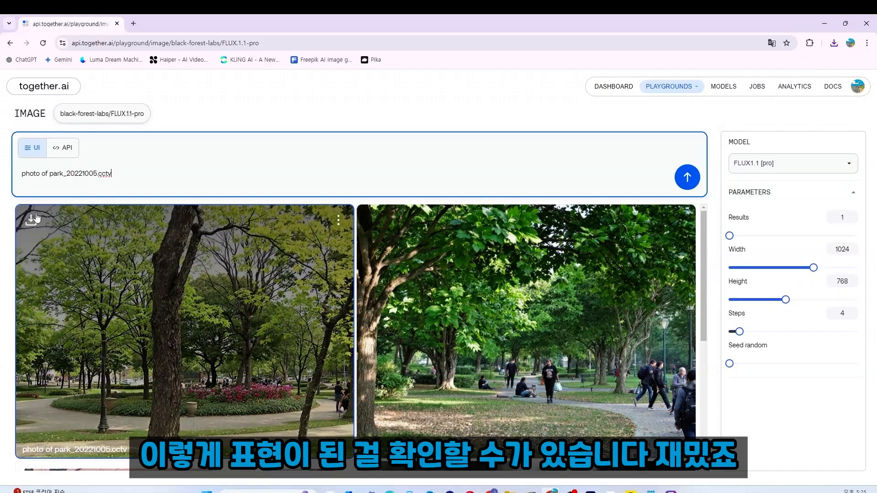
{"action": "left_click", "coordinate": [26, 219]}
{"action": "left_click", "coordinate": [131, 174]}
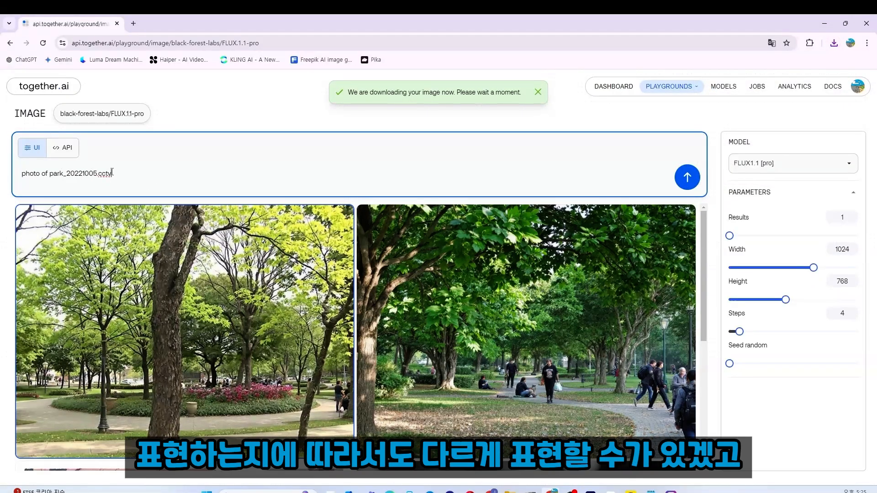
{"action": "left_click_drag", "start_coordinate": [112, 174], "coordinate": [100, 175]}
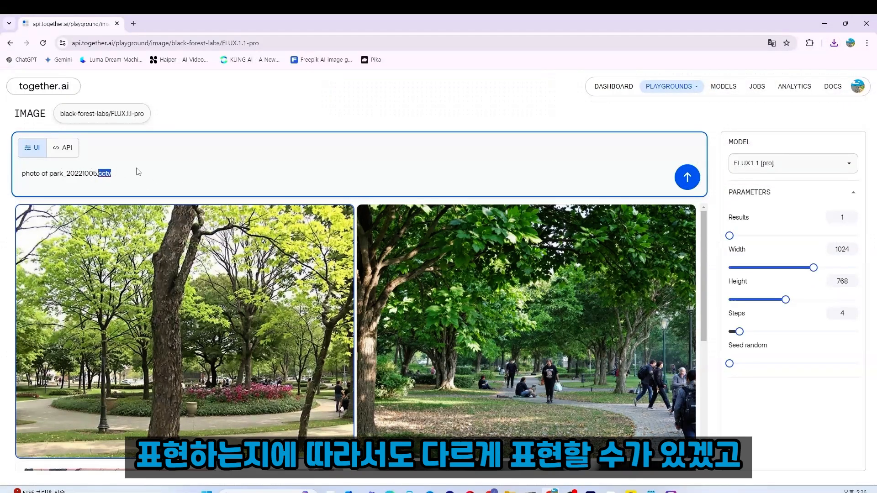
{"action": "type", "text": "jpg"}
Step: Reword the start of the prompt so it reads "ID photo of a woman_20221005.jpg"
{"action": "key", "text": "Left"}
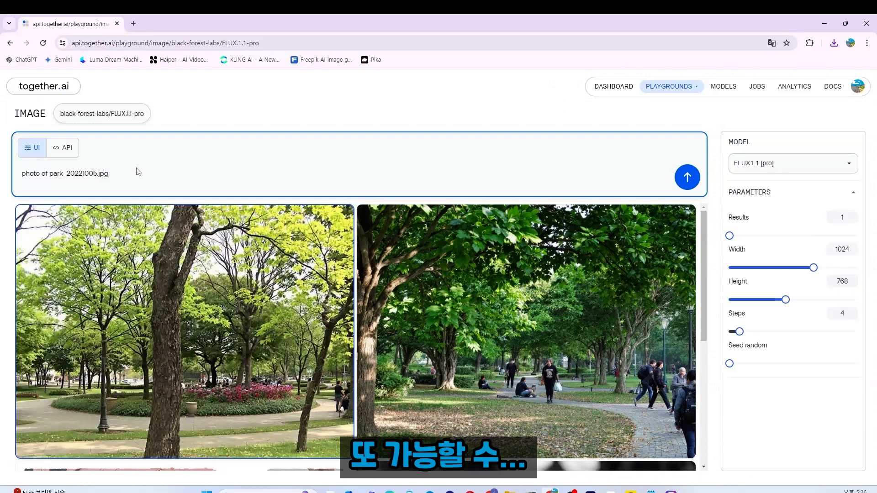
{"action": "key", "text": "Left"}
{"action": "key", "text": "Left"}
{"action": "key", "text": "Left"}
{"action": "key", "text": "Left"}
{"action": "key", "text": "Left"}
{"action": "key", "text": "Left"}
{"action": "key", "text": "Left"}
{"action": "key", "text": "Left"}
{"action": "key", "text": "Left"}
{"action": "key", "text": "Left"}
{"action": "key", "text": "Left"}
{"action": "key", "text": "Left"}
{"action": "key", "text": "Left"}
{"action": "key", "text": "Left"}
{"action": "key", "text": "Left"}
{"action": "key", "text": "Left"}
{"action": "type", "text": "ID"}
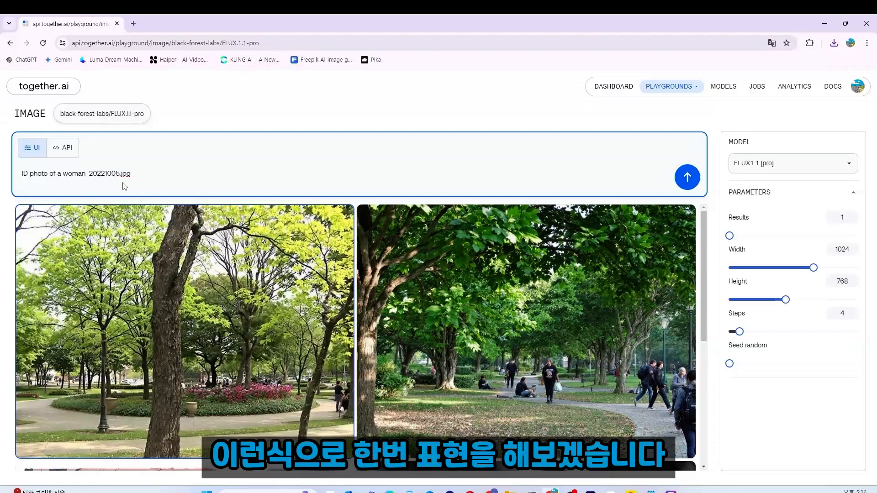
Step: Change the year in the prompt to 1990 and generate the ID photo of the woman
{"action": "left_click", "coordinate": [105, 174]}
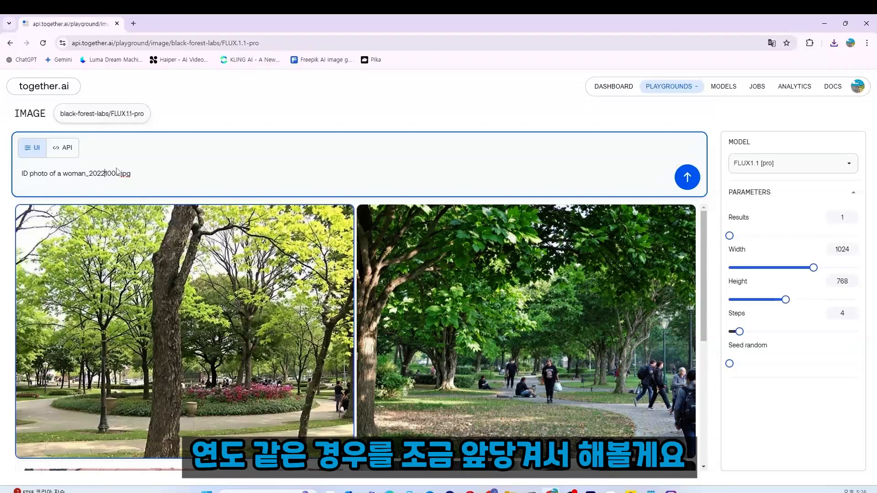
{"action": "key", "text": "BackSpace"}
{"action": "key", "text": "BackSpace"}
{"action": "key", "text": "BackSpace"}
{"action": "key", "text": "BackSpace"}
{"action": "type", "text": "1990"}
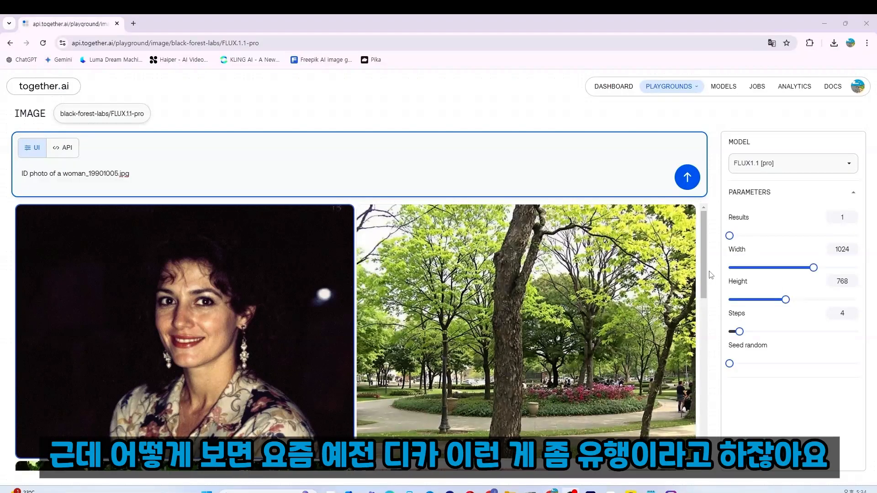
{"action": "mouse_move", "coordinate": [684, 273]}
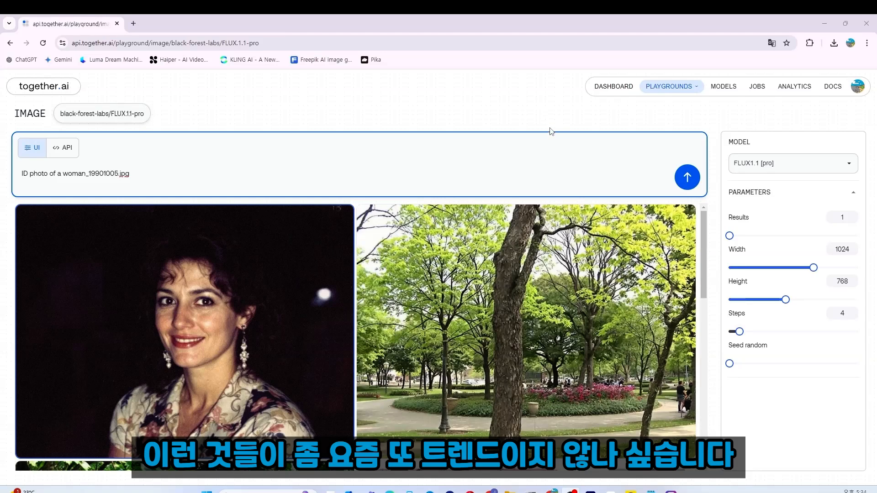
{"action": "left_click_drag", "start_coordinate": [130, 174], "coordinate": [23, 177]}
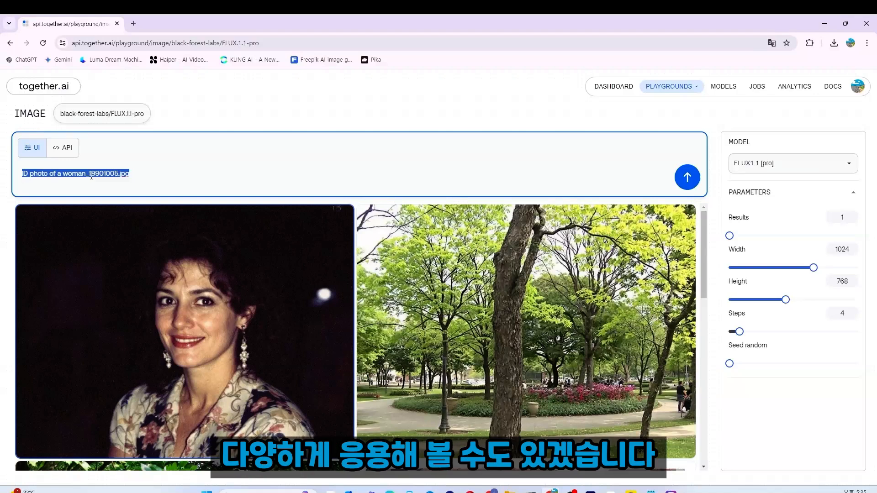
{"action": "left_click", "coordinate": [134, 173]}
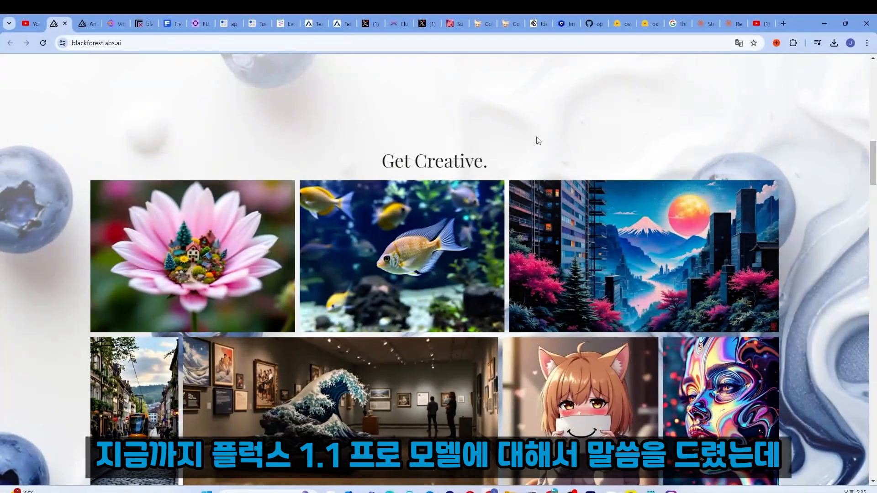
{"action": "scroll", "coordinate": [533, 142], "scroll_direction": "down", "scroll_amount": 4}
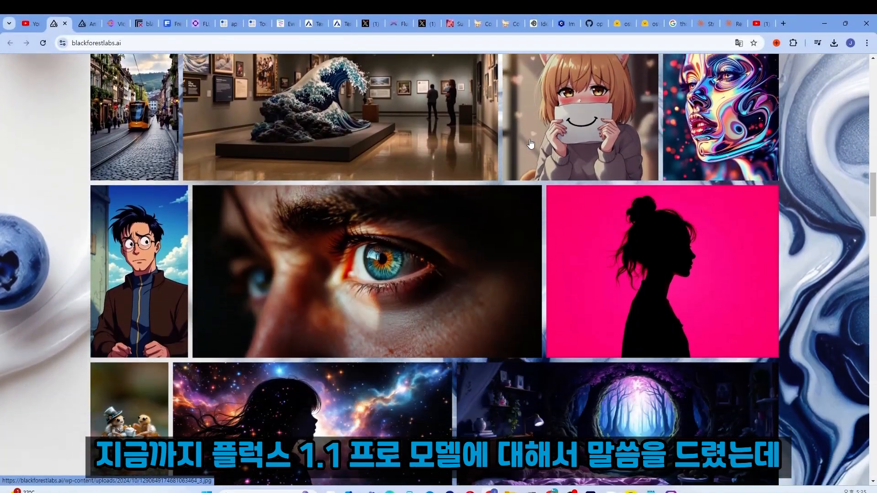
{"action": "scroll", "coordinate": [529, 140], "scroll_direction": "up", "scroll_amount": 4}
{"action": "scroll", "coordinate": [527, 140], "scroll_direction": "down", "scroll_amount": 1}
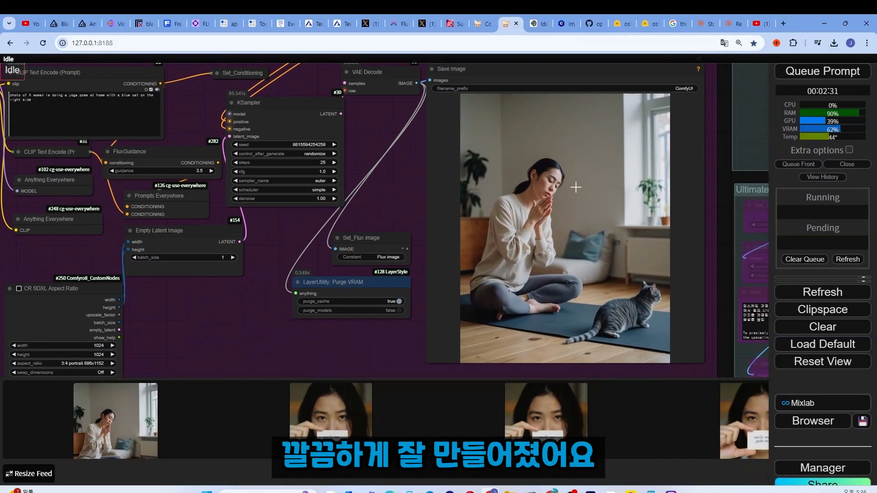
{"action": "scroll", "coordinate": [580, 240], "scroll_direction": "up", "scroll_amount": 2}
{"action": "scroll", "coordinate": [545, 242], "scroll_direction": "down", "scroll_amount": 3}
{"action": "scroll", "coordinate": [545, 241], "scroll_direction": "up", "scroll_amount": 1}
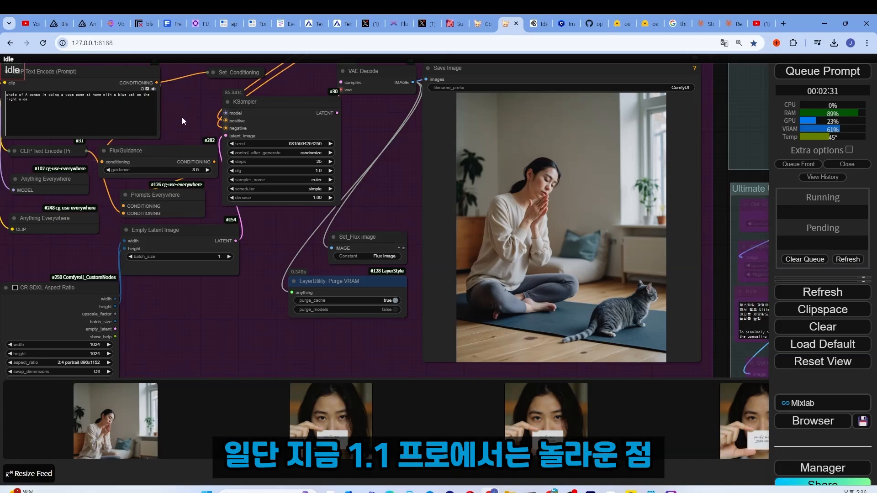
Step: Switch to the open Black Forest Labs website and look through the sample images in its "Get Creative." gallery
{"action": "left_click", "coordinate": [54, 25]}
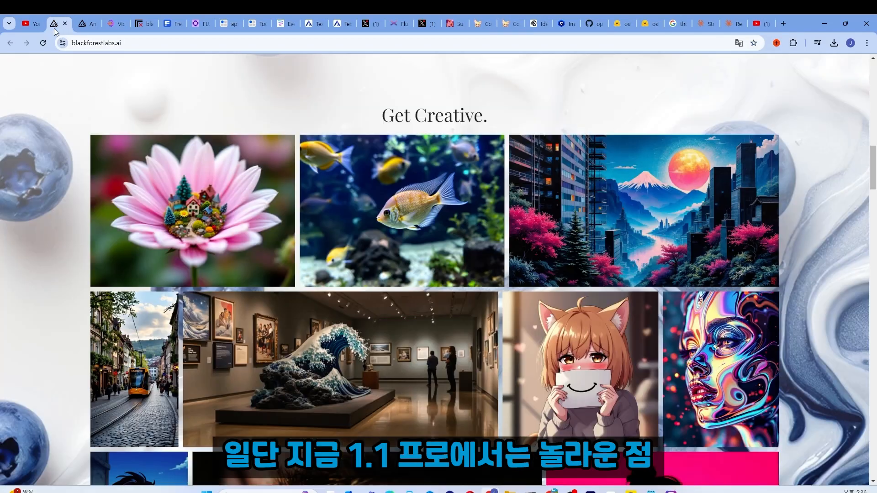
{"action": "scroll", "coordinate": [318, 171], "scroll_direction": "down", "scroll_amount": 7}
{"action": "scroll", "coordinate": [318, 171], "scroll_direction": "down", "scroll_amount": 10}
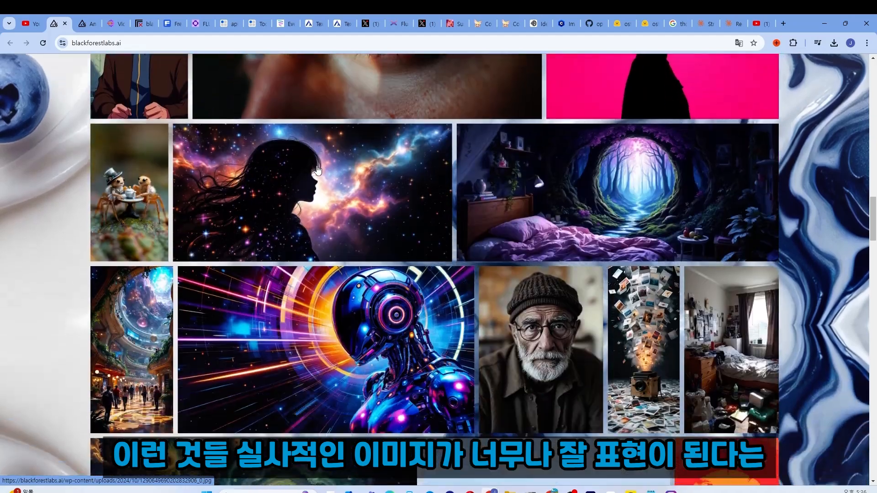
{"action": "scroll", "coordinate": [322, 196], "scroll_direction": "down", "scroll_amount": 9}
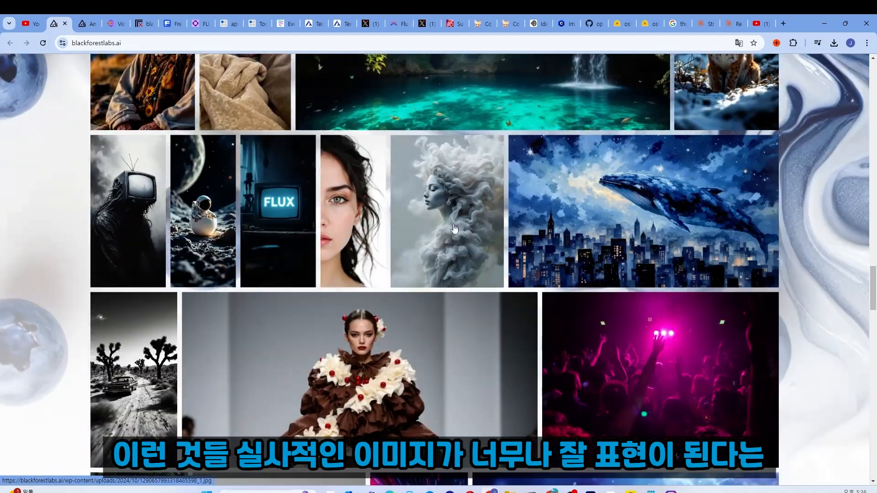
{"action": "scroll", "coordinate": [449, 240], "scroll_direction": "down", "scroll_amount": 7}
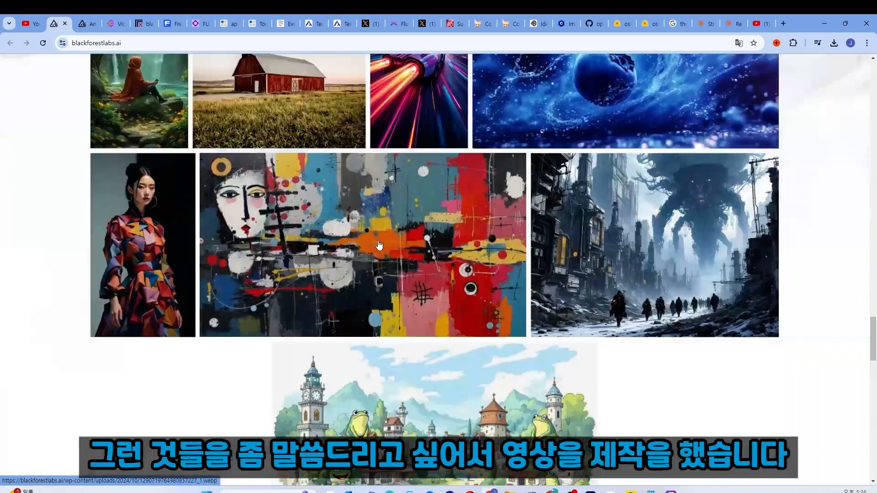
{"action": "scroll", "coordinate": [382, 247], "scroll_direction": "up", "scroll_amount": 13}
{"action": "scroll", "coordinate": [375, 247], "scroll_direction": "up", "scroll_amount": 14}
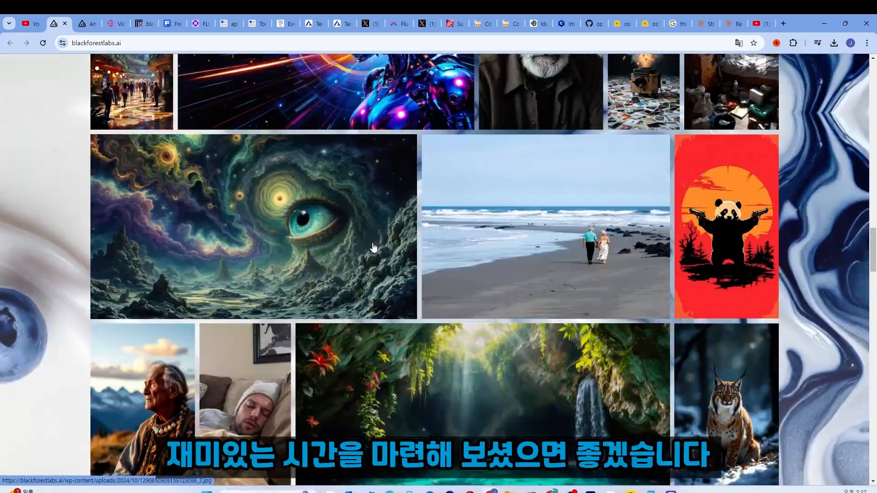
{"action": "scroll", "coordinate": [375, 244], "scroll_direction": "up", "scroll_amount": 6}
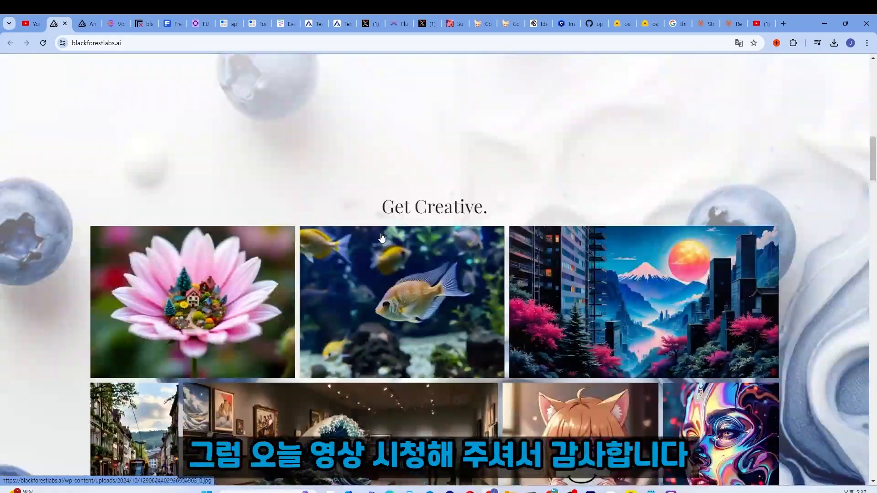